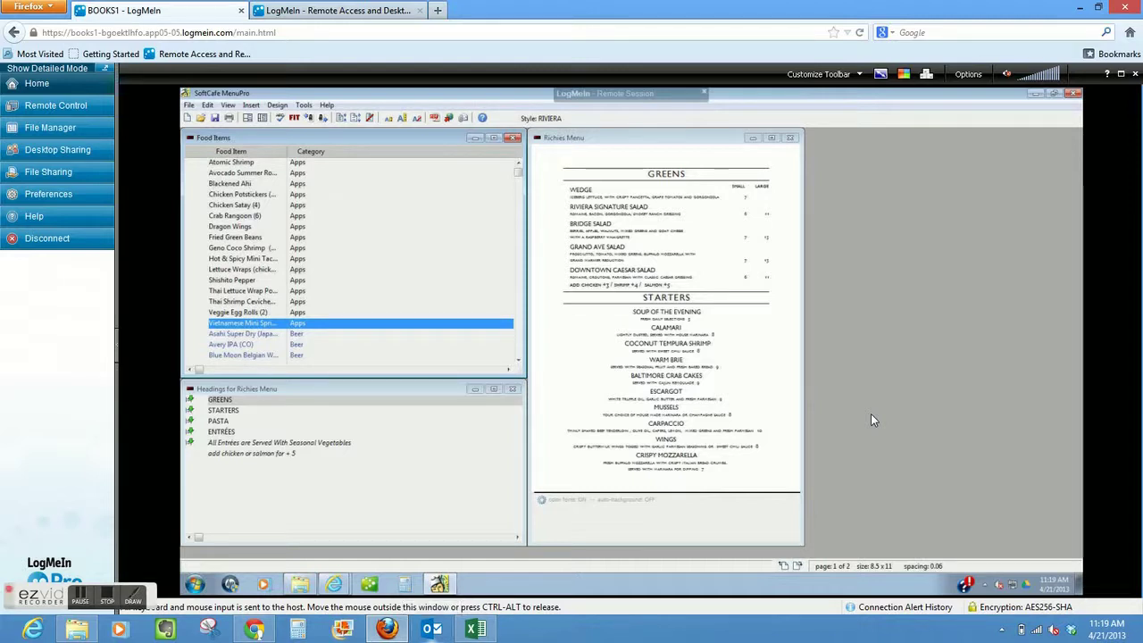
Switch the LogMeIn remote session to full screen.
{"action": "left_click", "coordinate": [1123, 77]}
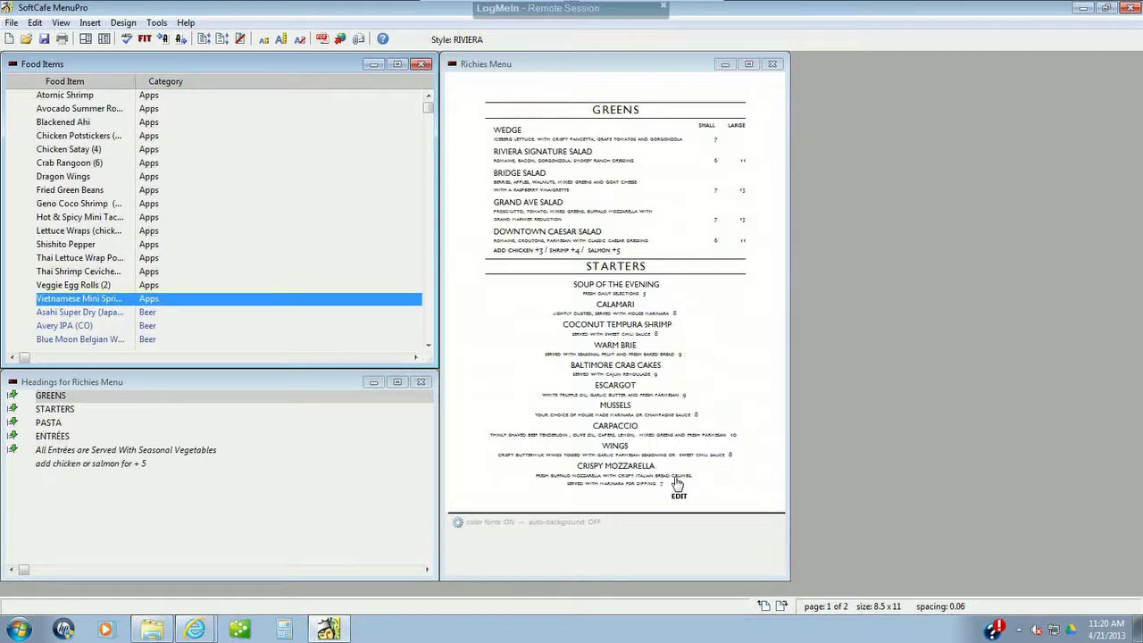
Uncheck Wrap Lines on the Carpaccio item so its description breaks after "lemon,".
{"action": "left_click", "coordinate": [625, 433]}
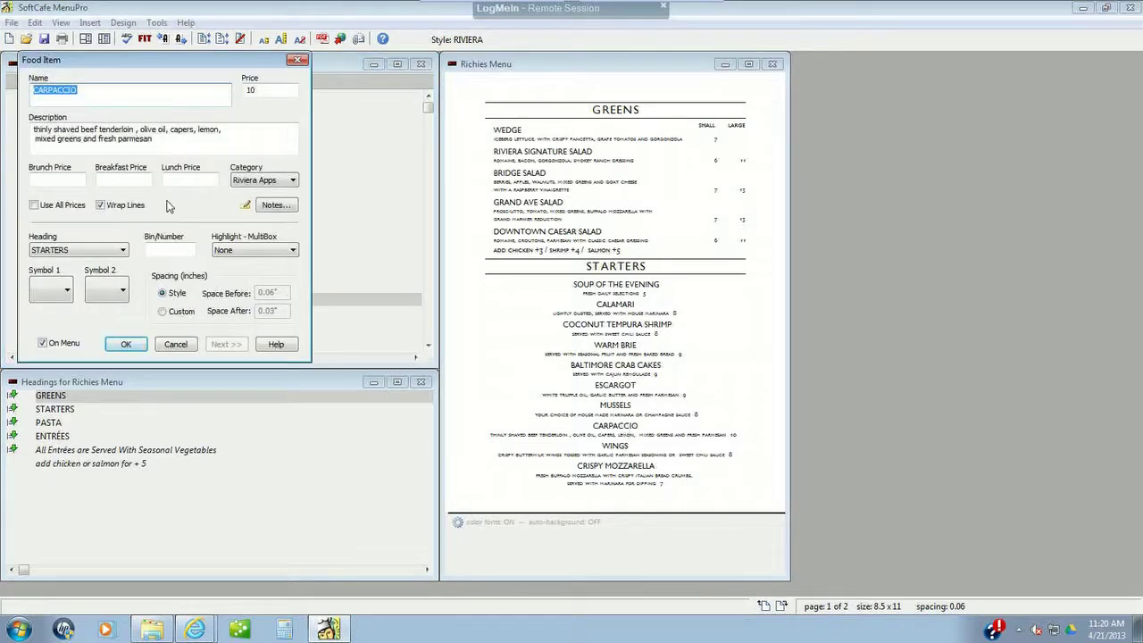
{"action": "left_click", "coordinate": [37, 138]}
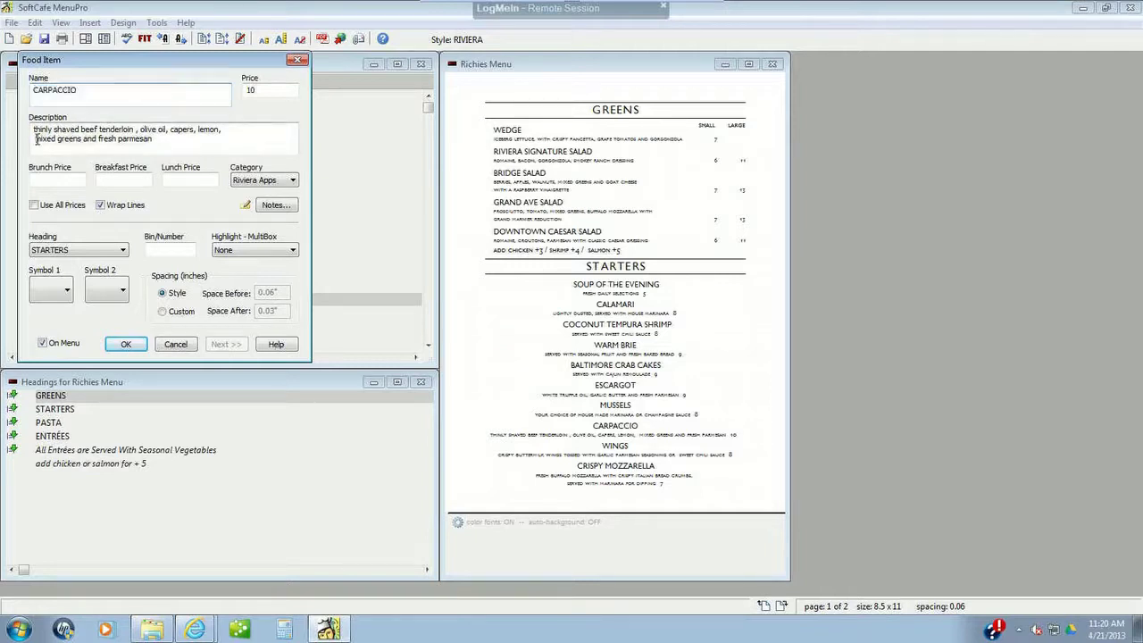
{"action": "left_click", "coordinate": [101, 206]}
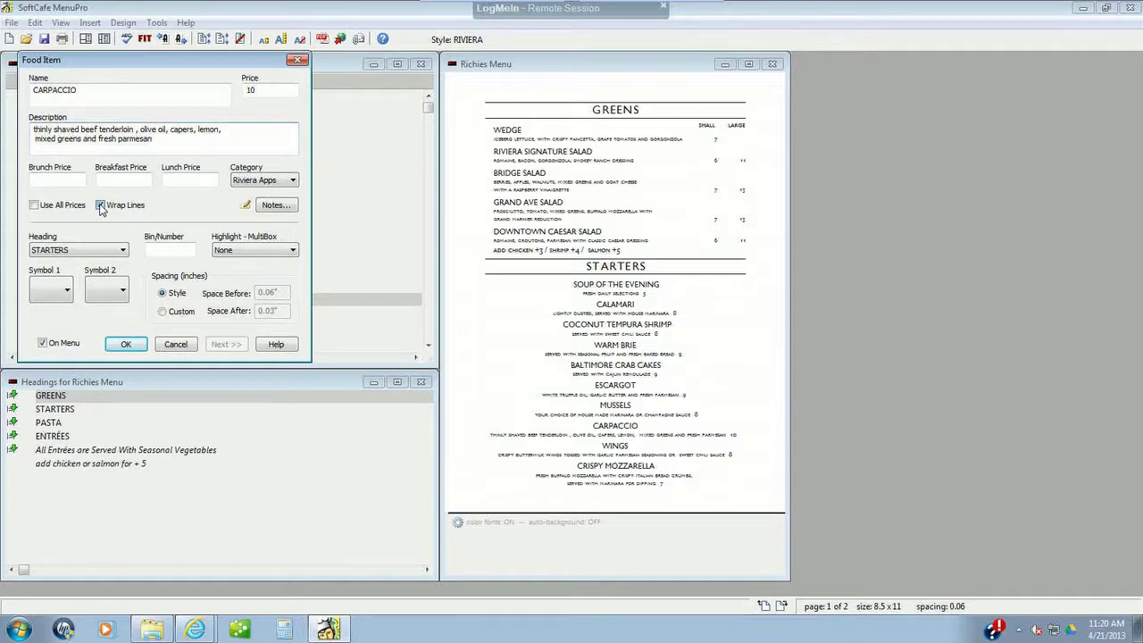
{"action": "left_click", "coordinate": [125, 343]}
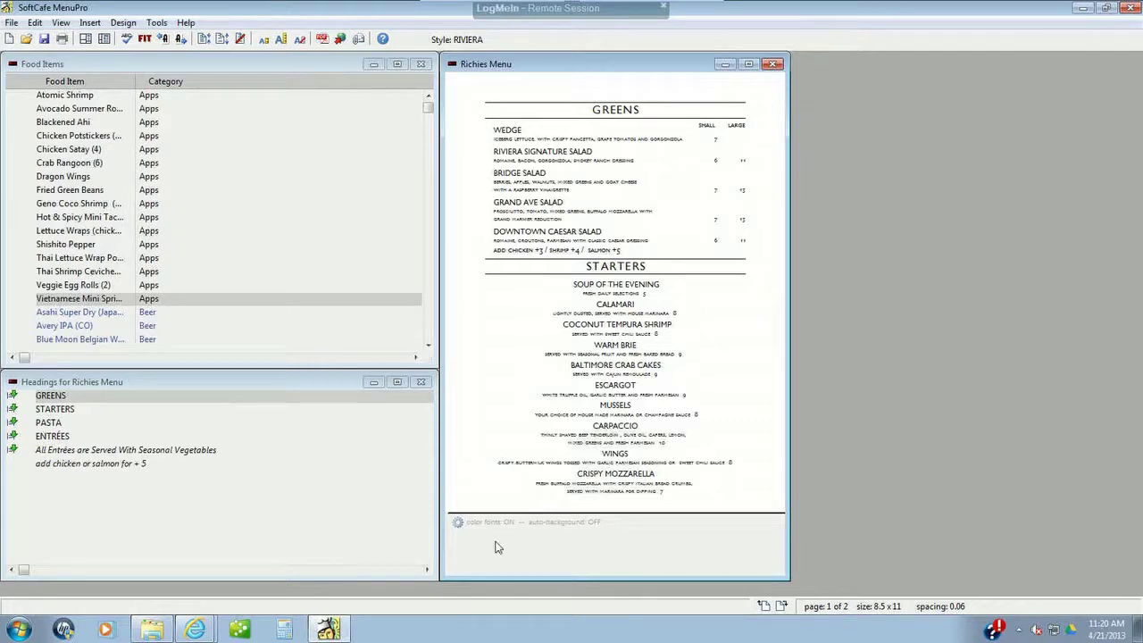
{"action": "left_click", "coordinate": [616, 439]}
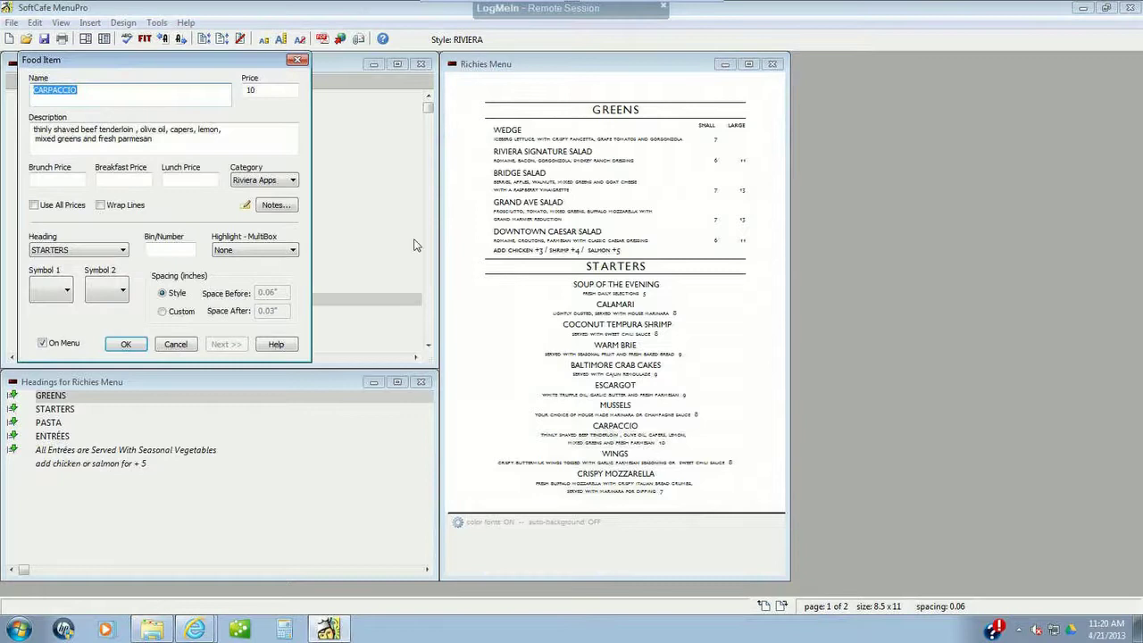
{"action": "left_click", "coordinate": [223, 129]}
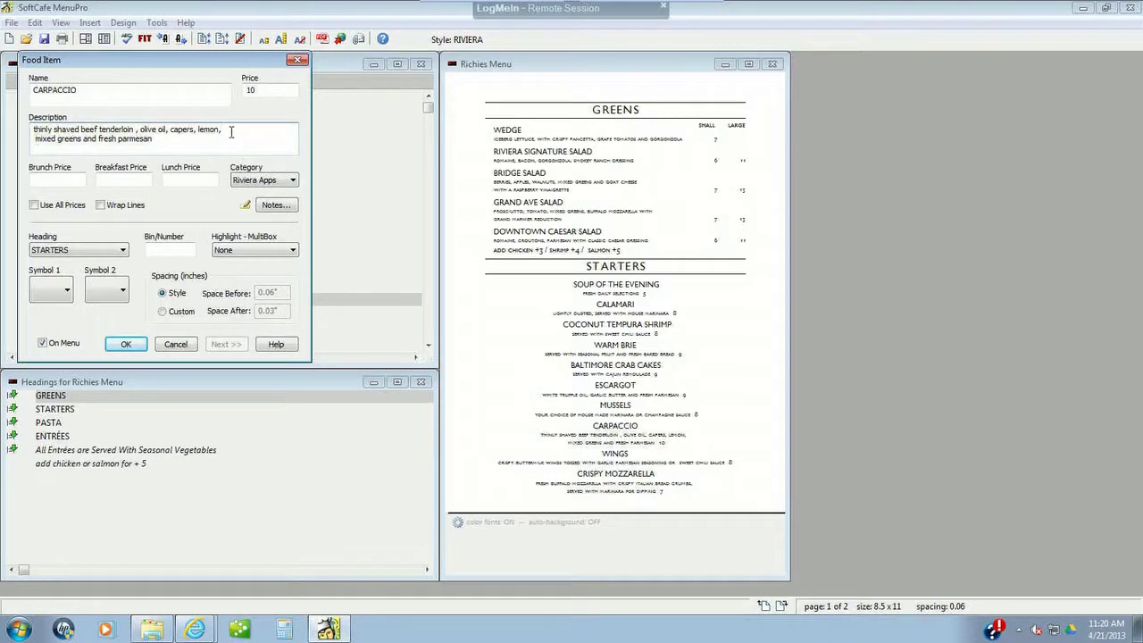
{"action": "key", "text": "Delete"}
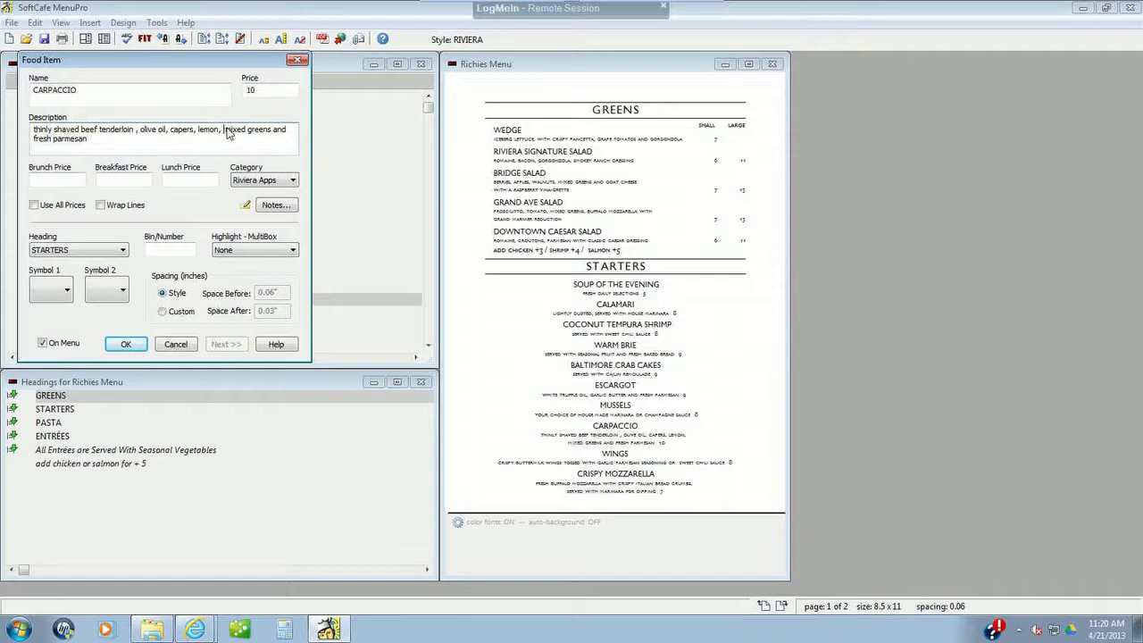
{"action": "key", "text": "Return"}
{"action": "key", "text": "BackSpace"}
{"action": "key", "text": "Return"}
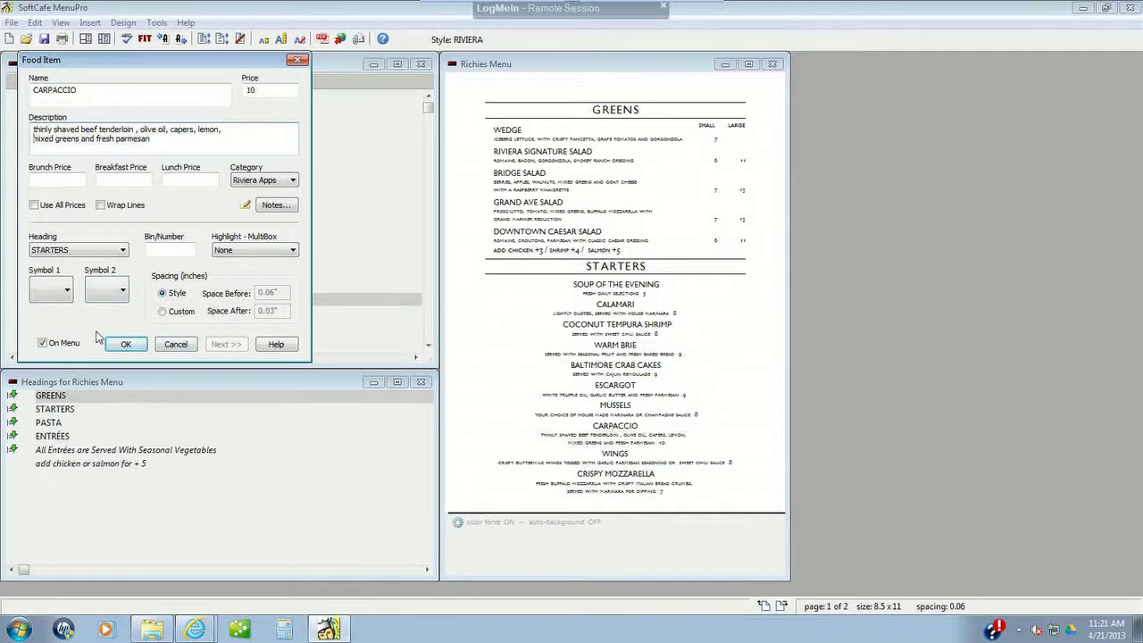
{"action": "left_click", "coordinate": [126, 345]}
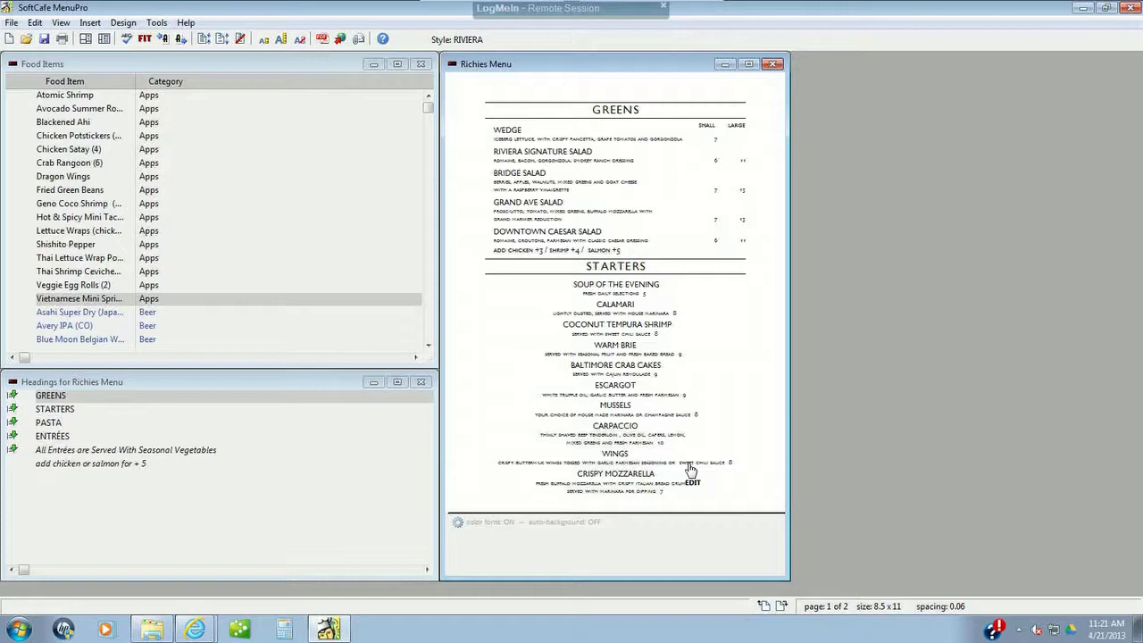
Toggle Wrap Lines on the Wings item so its description wraps onto two lines.
{"action": "left_click", "coordinate": [690, 470]}
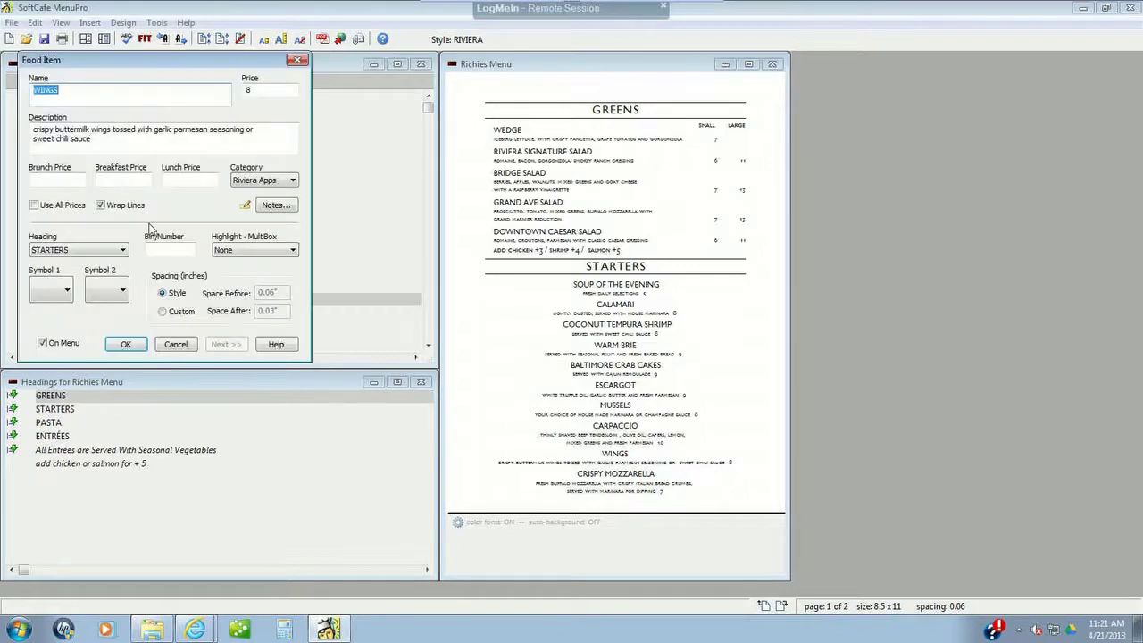
{"action": "left_click", "coordinate": [101, 205]}
{"action": "left_click", "coordinate": [128, 346]}
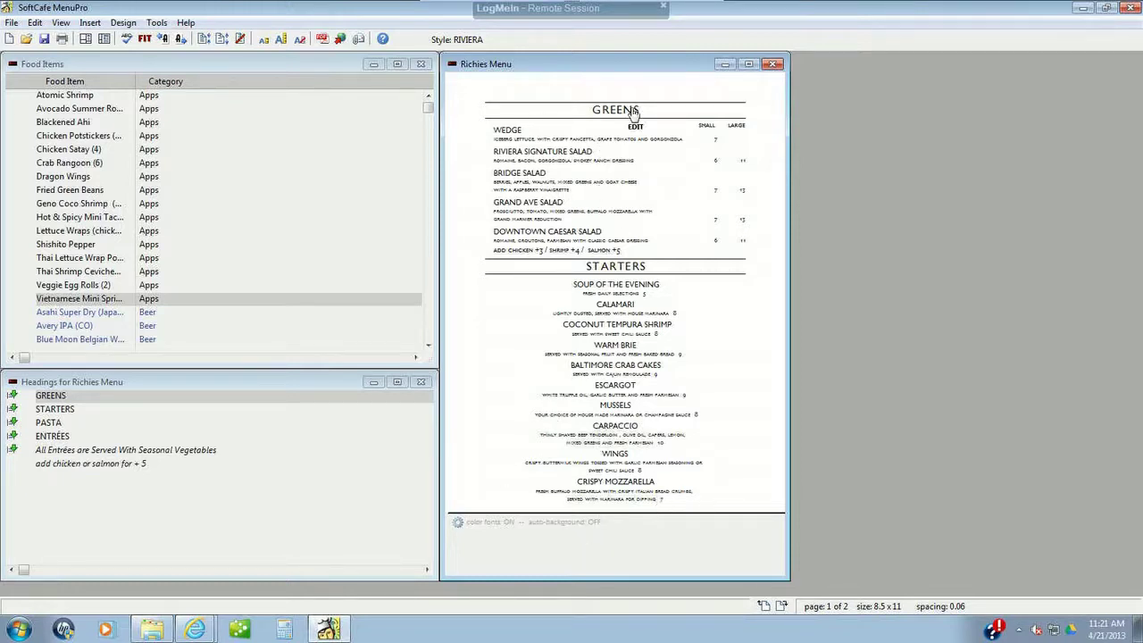
Set custom top and bottom page margins of 0.1 inch in Page Setup.
{"action": "left_click", "coordinate": [124, 23]}
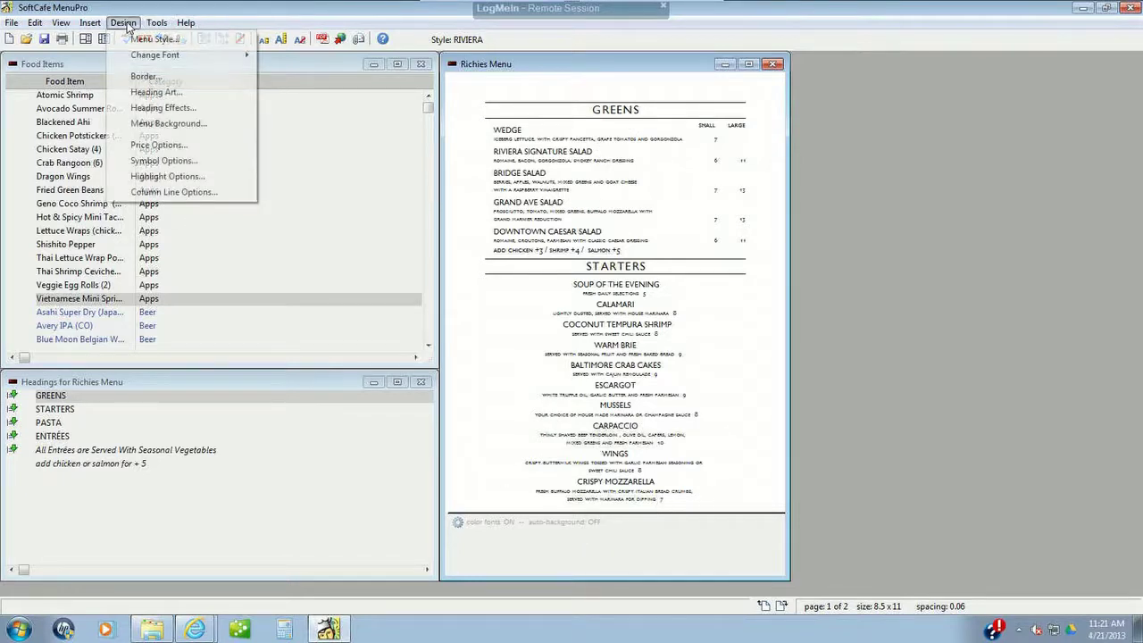
{"action": "left_click", "coordinate": [123, 23]}
{"action": "left_click", "coordinate": [10, 22]}
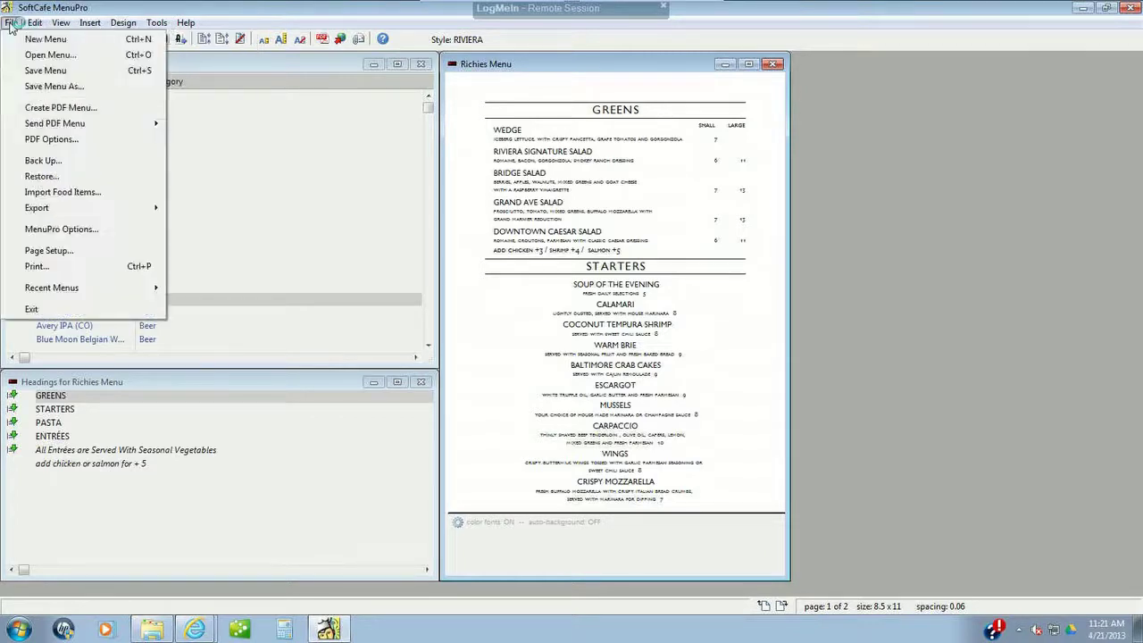
{"action": "left_click", "coordinate": [10, 22]}
{"action": "left_click", "coordinate": [11, 22]}
{"action": "left_click", "coordinate": [64, 251]}
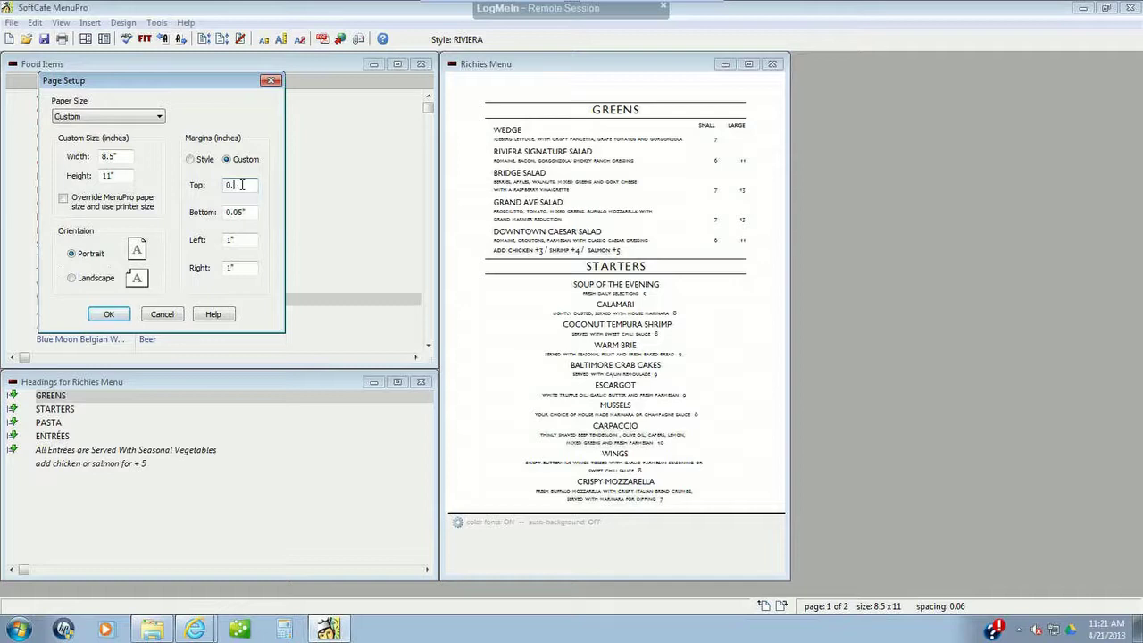
{"action": "type", "text": "1"}
{"action": "left_click", "coordinate": [246, 211]}
{"action": "type", "text": "0.1"}
{"action": "left_click", "coordinate": [109, 314]}
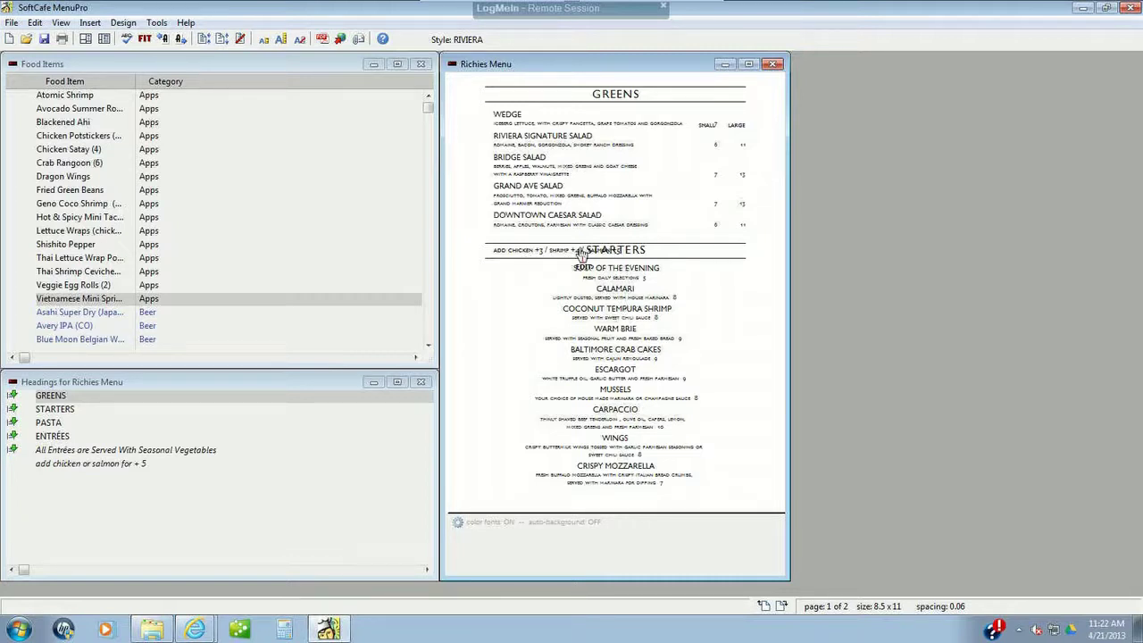
Drag the 'add chicken +3 / shrimp +4 / salmon +5' line up beneath Downtown Caesar Salad.
{"action": "double_click", "coordinate": [531, 253]}
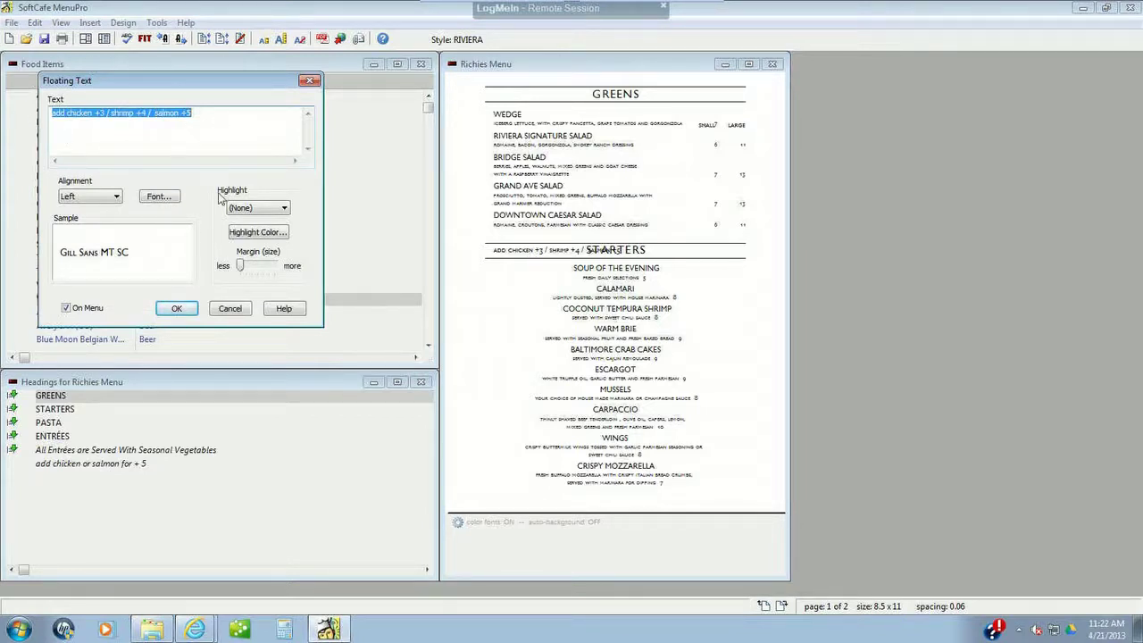
{"action": "left_click", "coordinate": [171, 308]}
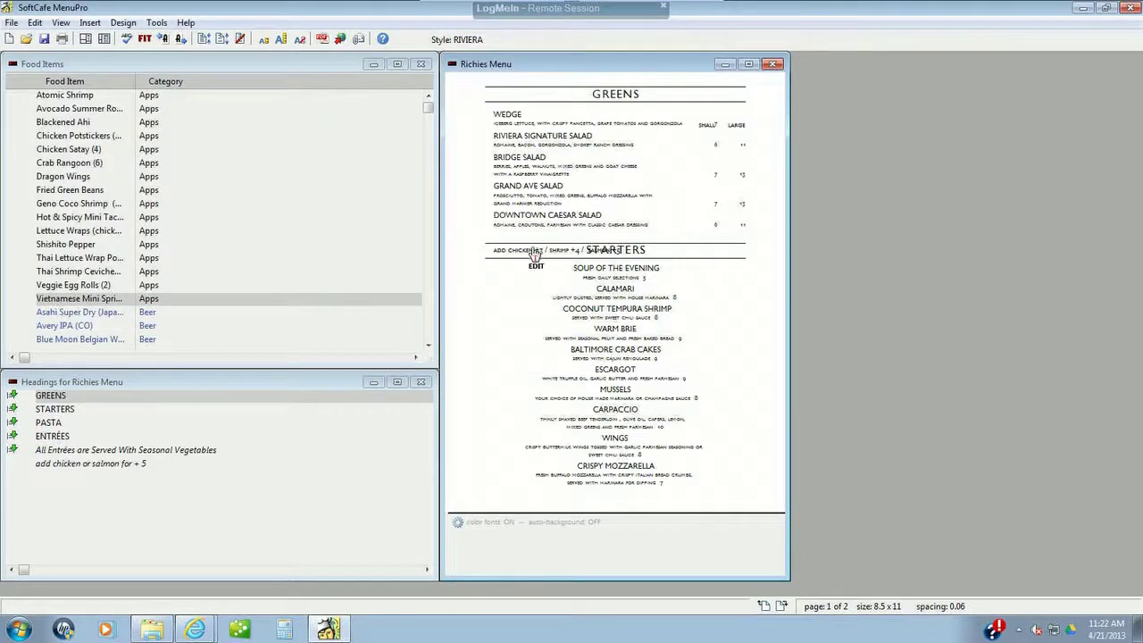
{"action": "left_click_drag", "start_coordinate": [534, 255], "coordinate": [511, 382]}
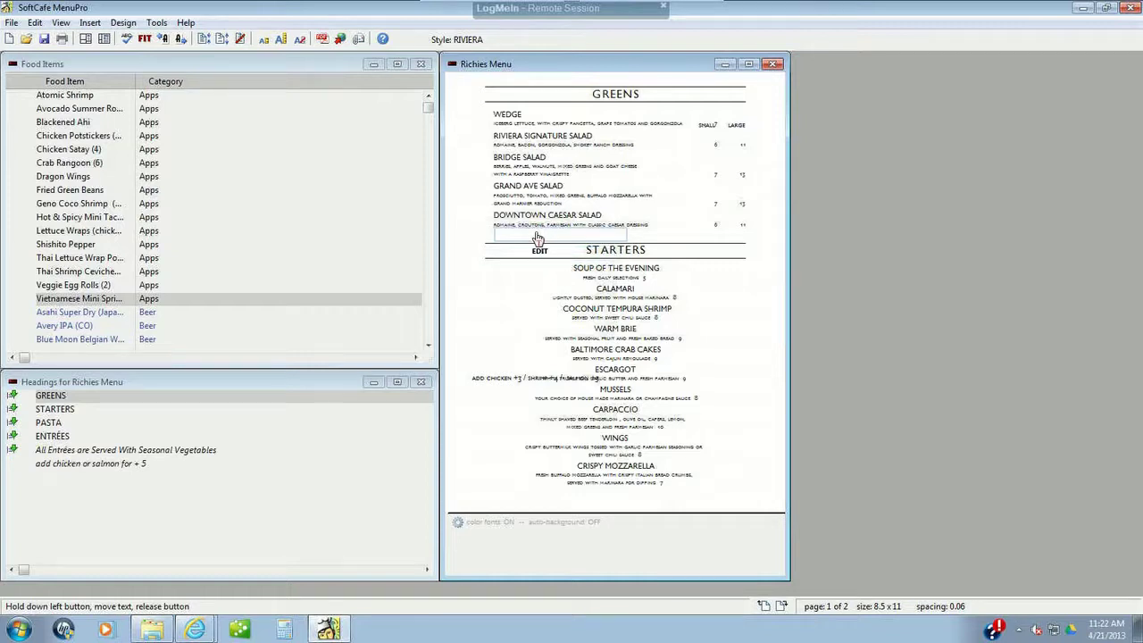
{"action": "left_click", "coordinate": [533, 239]}
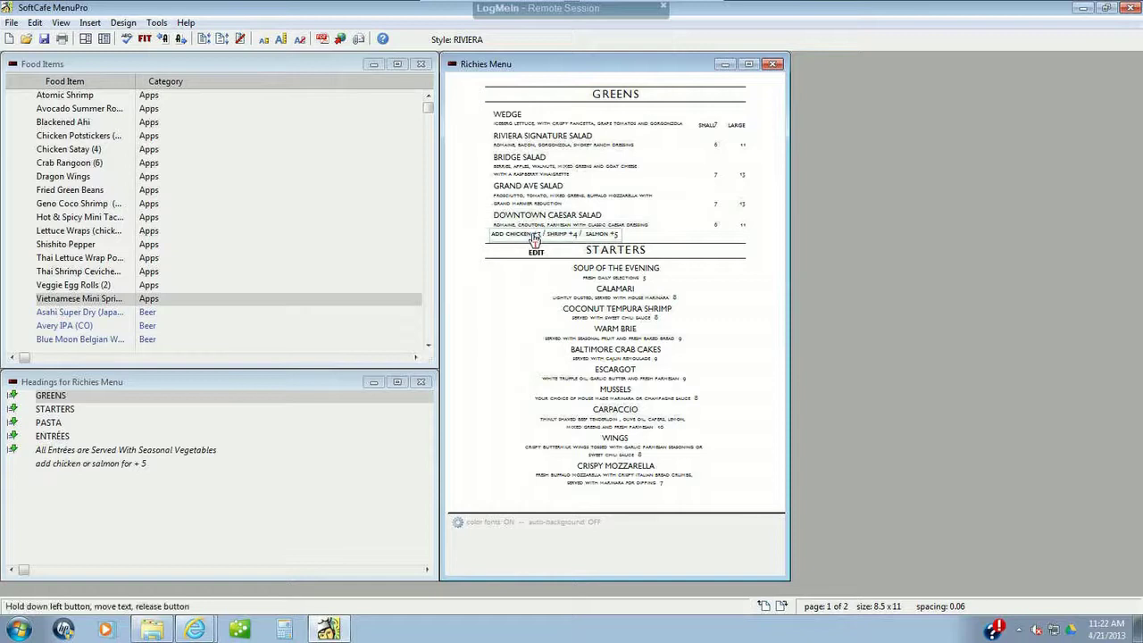
{"action": "left_click_drag", "start_coordinate": [533, 238], "coordinate": [535, 240]}
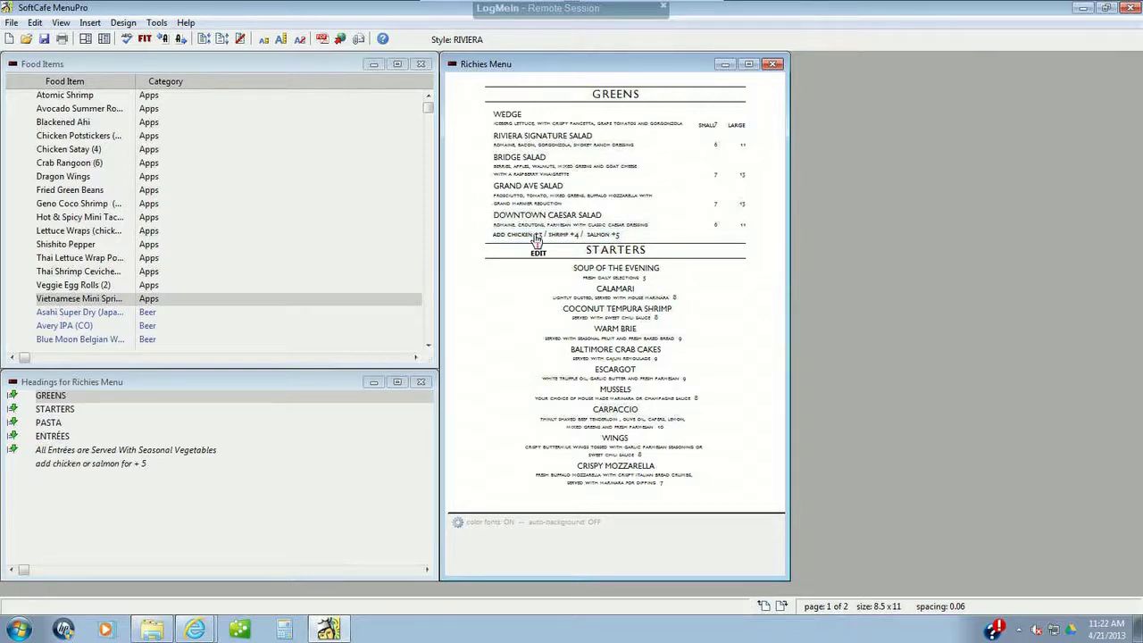
Prefix the add-chicken line with '**', keeping Gill Sans MT SC, and nudge it right.
{"action": "double_click", "coordinate": [535, 239]}
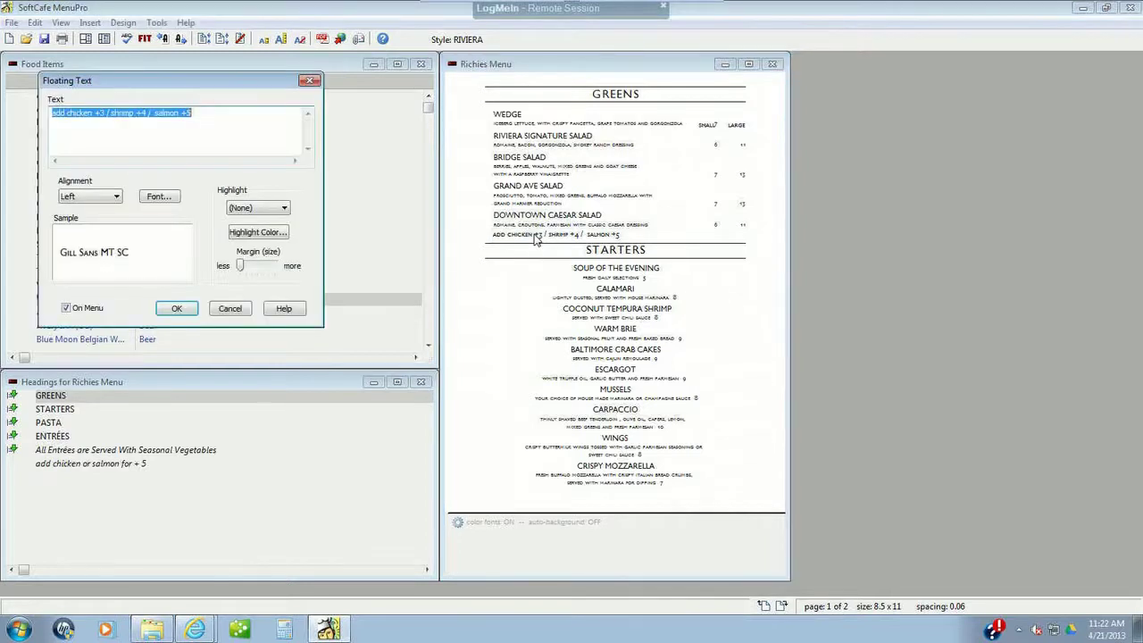
{"action": "left_click", "coordinate": [53, 112]}
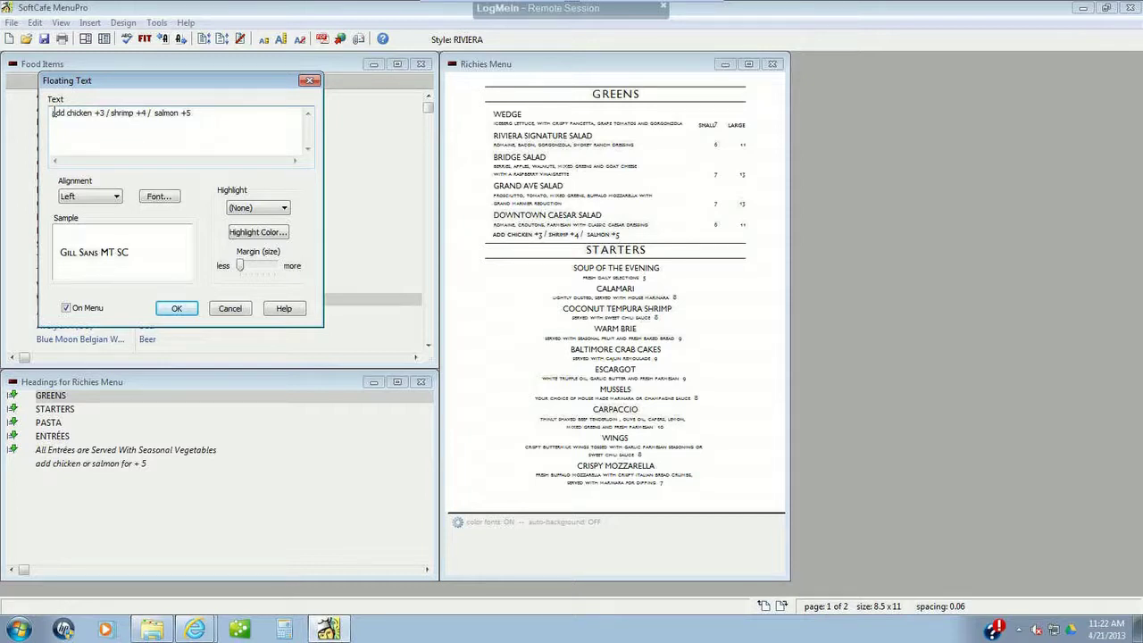
{"action": "type", "text": "**"}
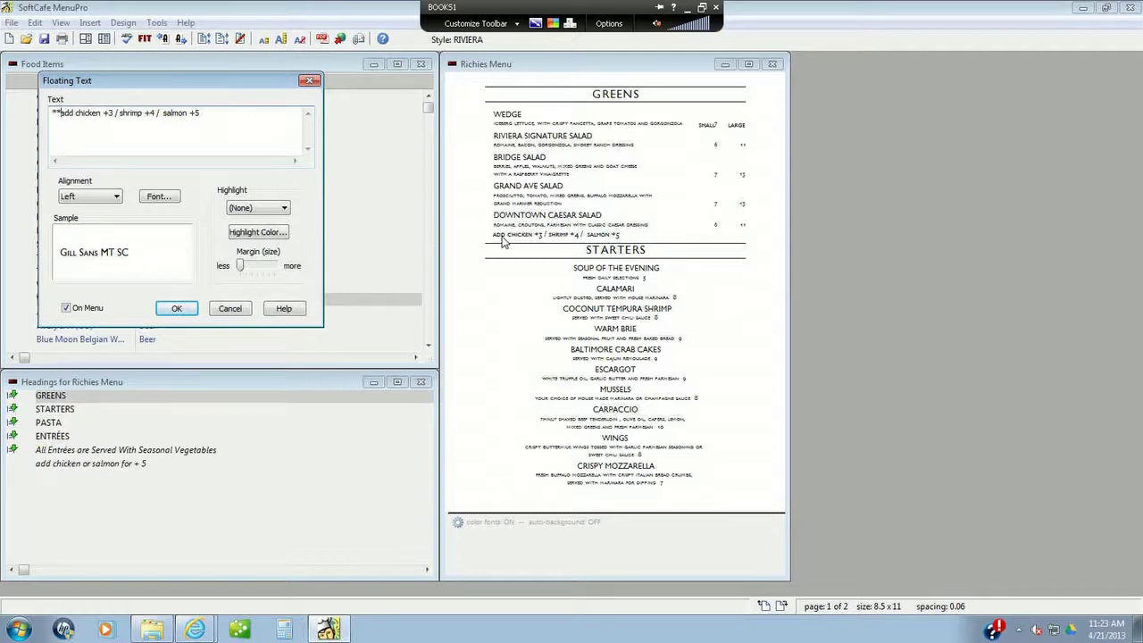
{"action": "left_click", "coordinate": [161, 197]}
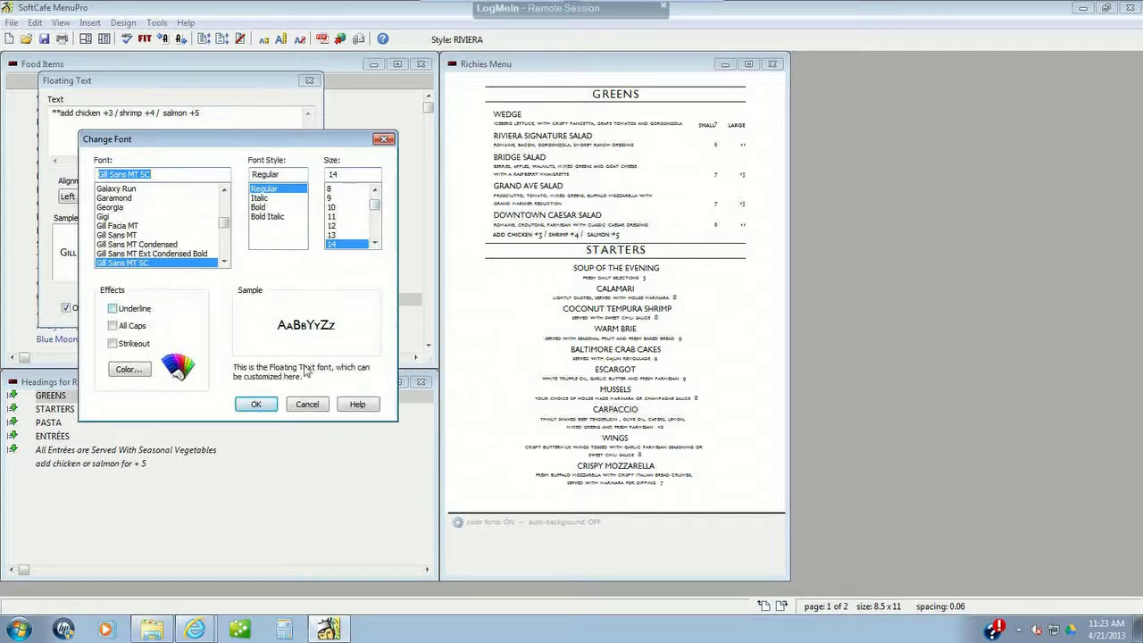
{"action": "left_click", "coordinate": [258, 405]}
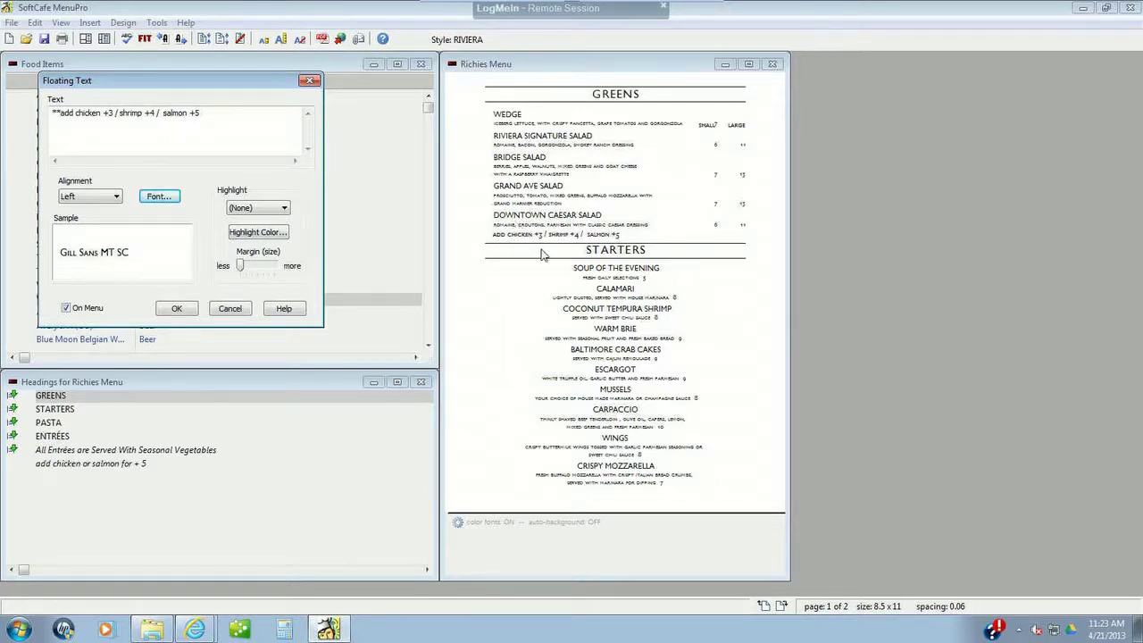
{"action": "left_click", "coordinate": [176, 309]}
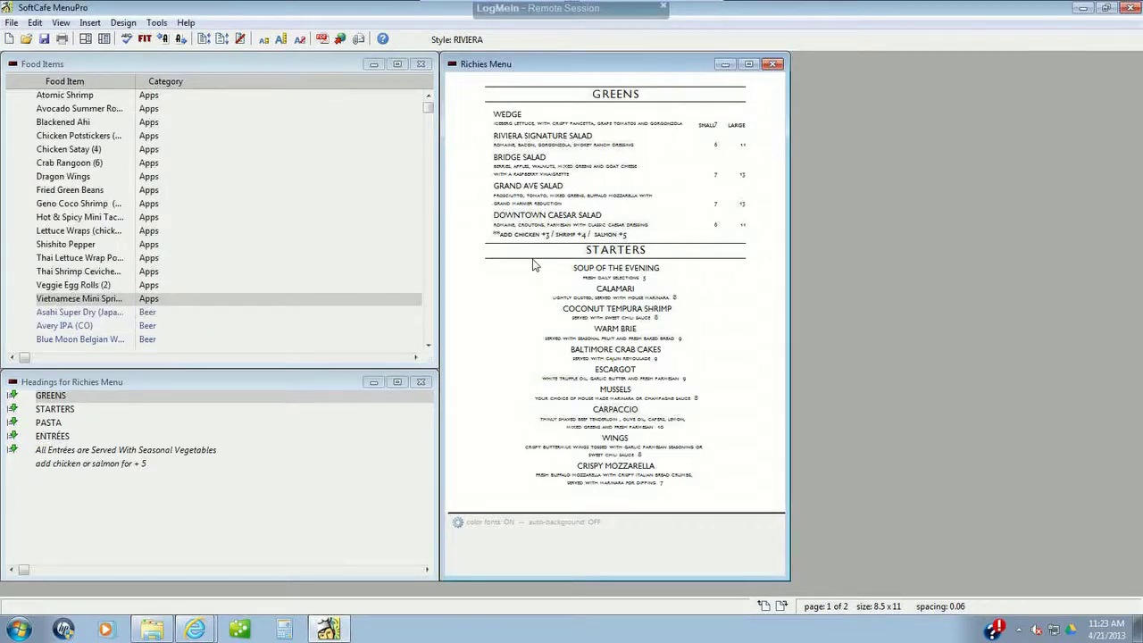
{"action": "left_click_drag", "start_coordinate": [516, 237], "coordinate": [519, 238]}
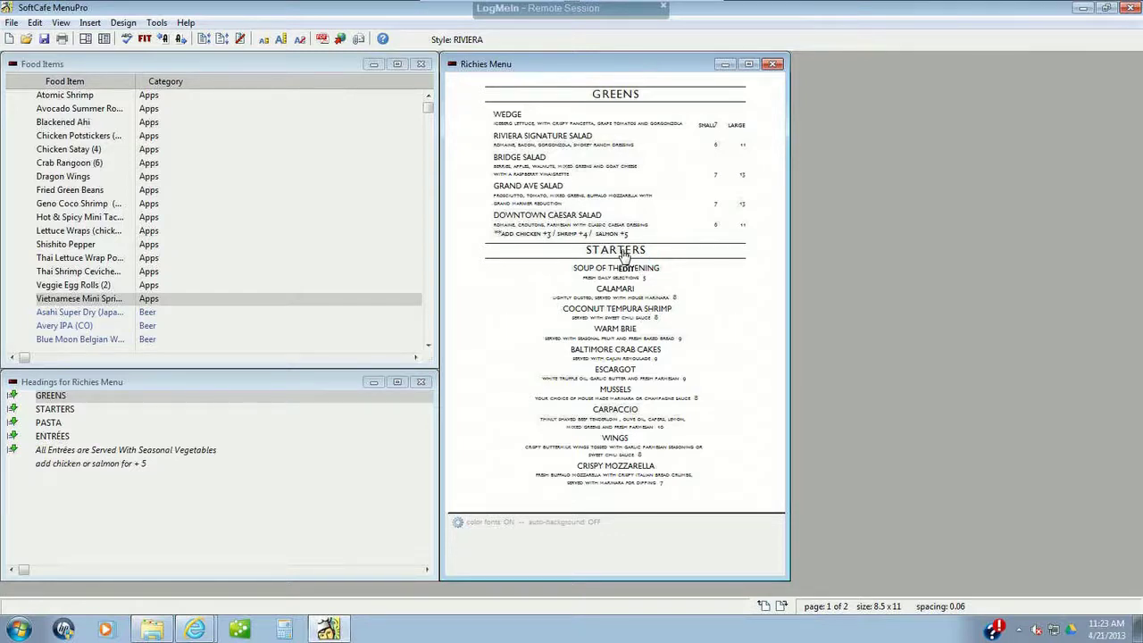
Give the STARTERS heading a custom 1-inch space before.
{"action": "left_click", "coordinate": [625, 257]}
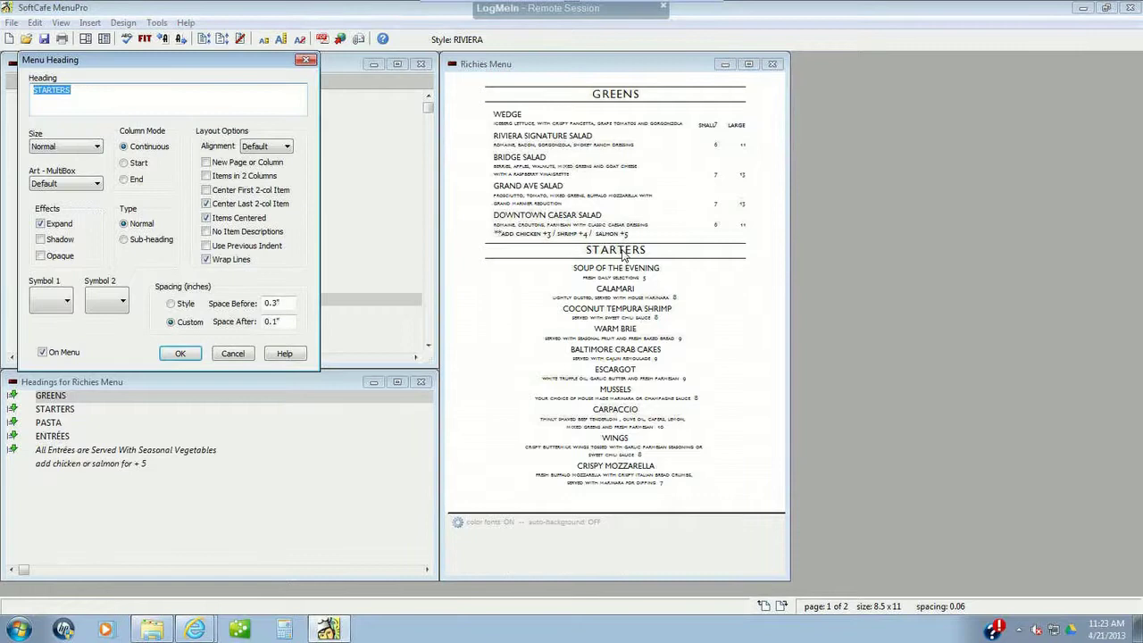
{"action": "left_click", "coordinate": [275, 303]}
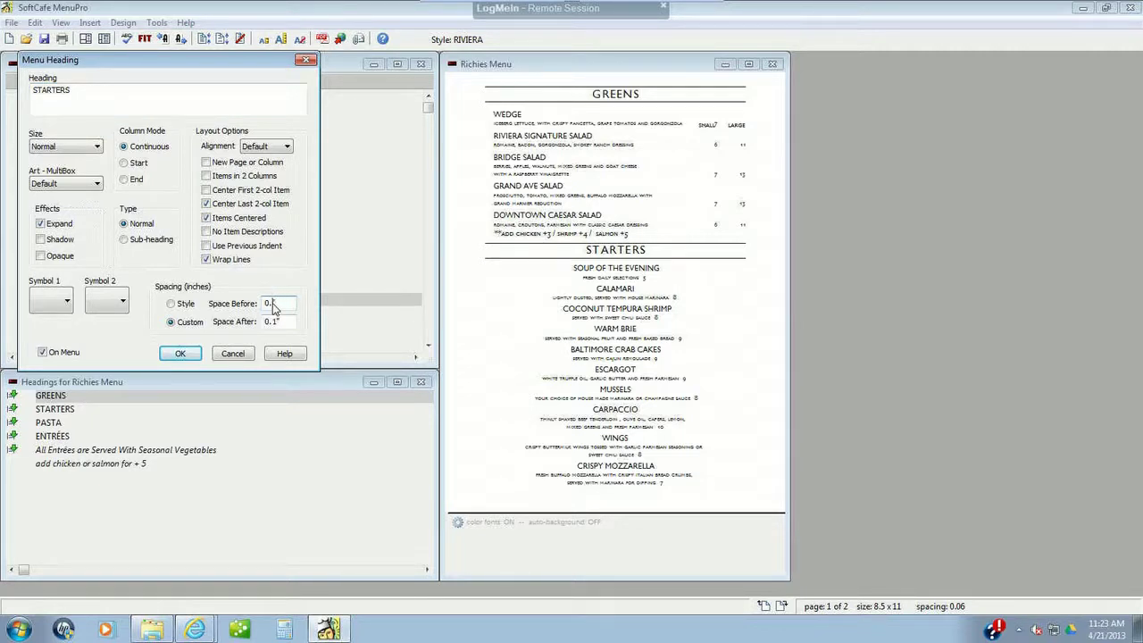
{"action": "key", "text": "Return"}
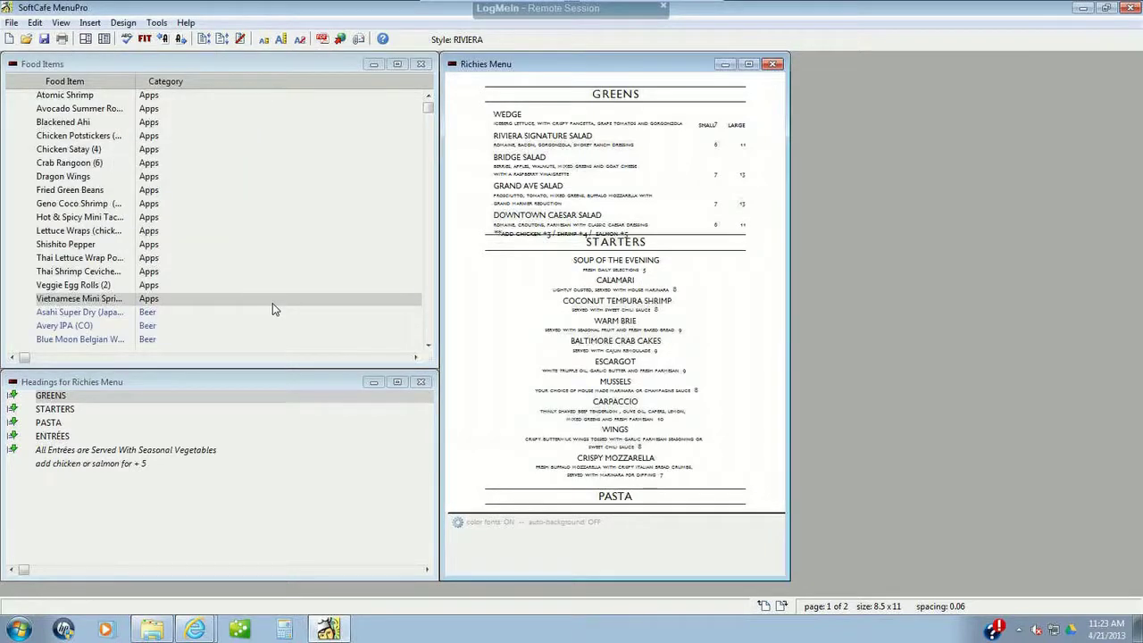
{"action": "double_click", "coordinate": [614, 242]}
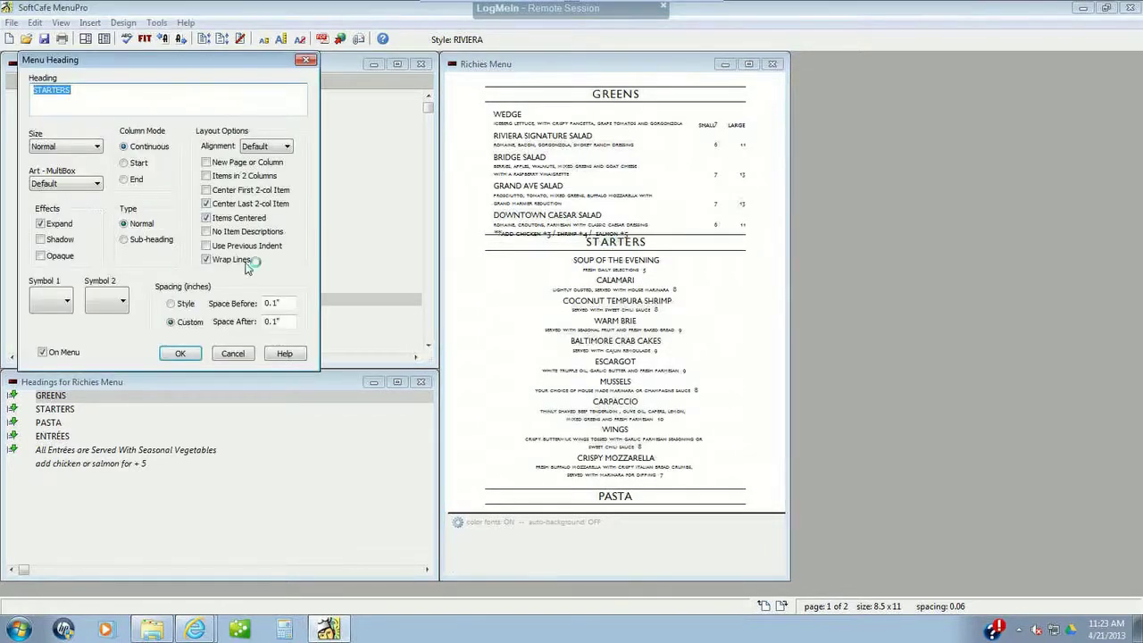
{"action": "left_click", "coordinate": [277, 304]}
{"action": "double_click", "coordinate": [264, 308]}
{"action": "type", "text": "1"}
{"action": "key", "text": "Return"}
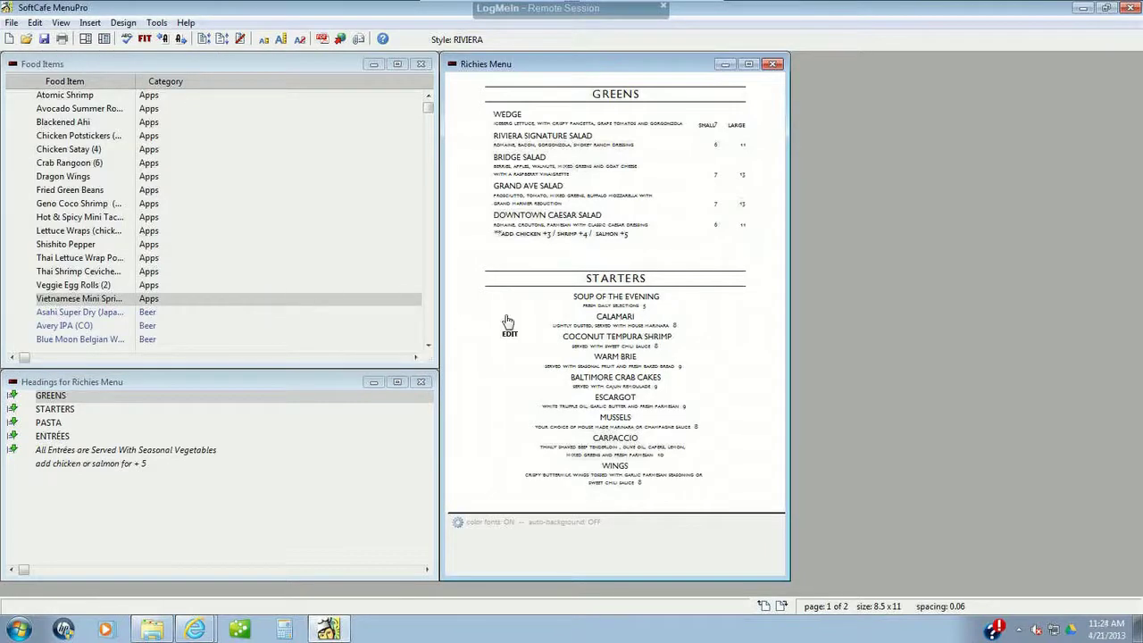
Reduce the STARTERS space before to 0.05 inch, then to a smaller final value.
{"action": "double_click", "coordinate": [614, 280]}
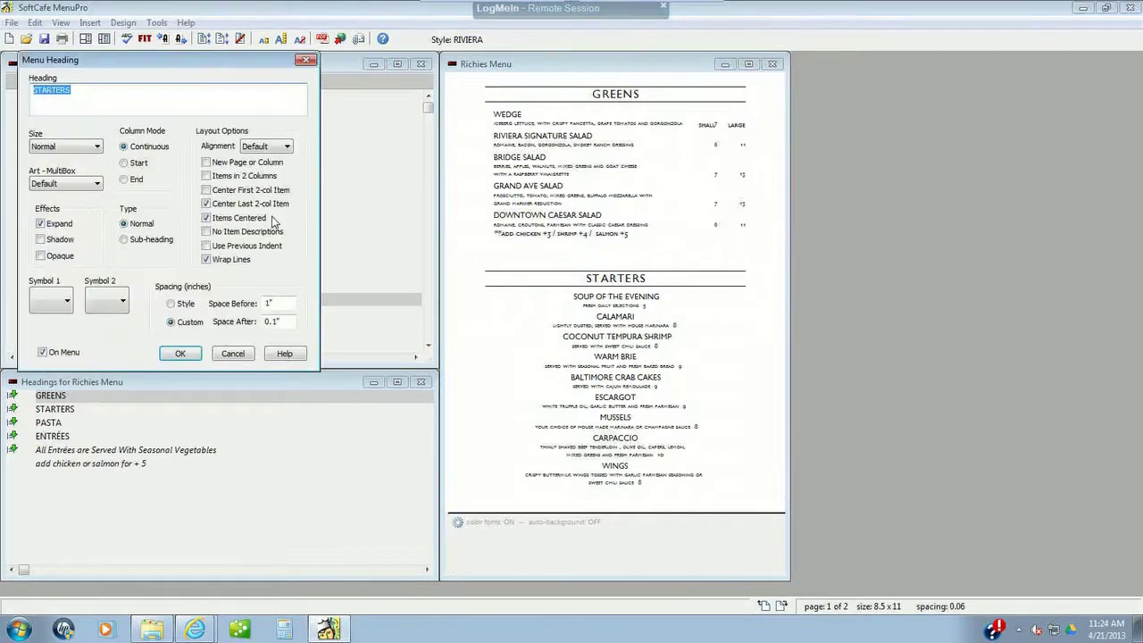
{"action": "double_click", "coordinate": [278, 303]}
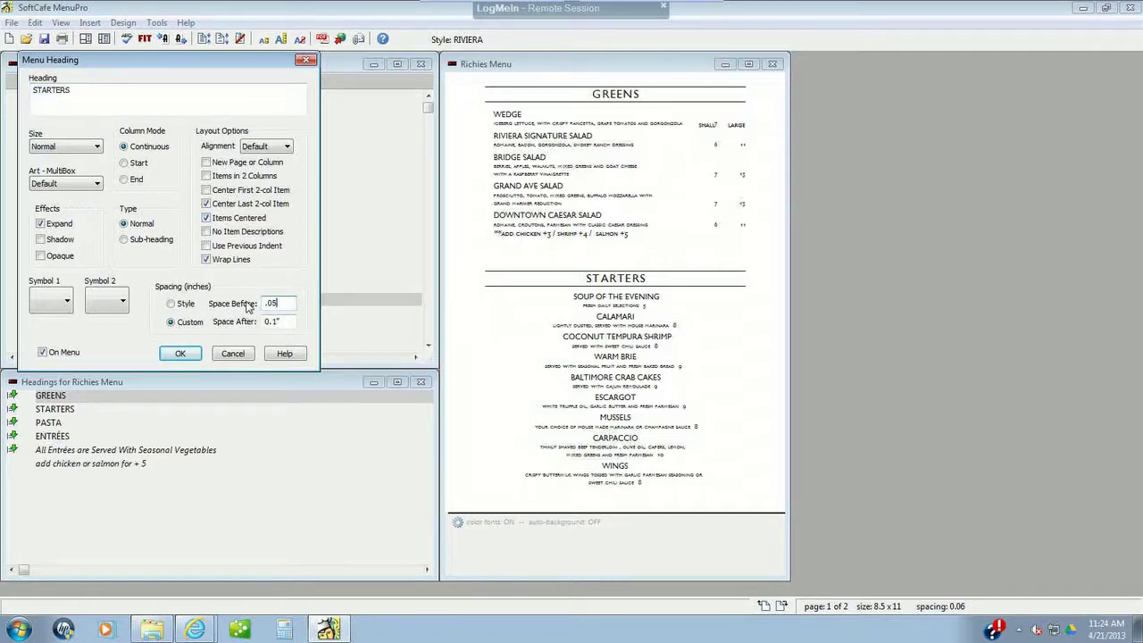
{"action": "key", "text": "Return"}
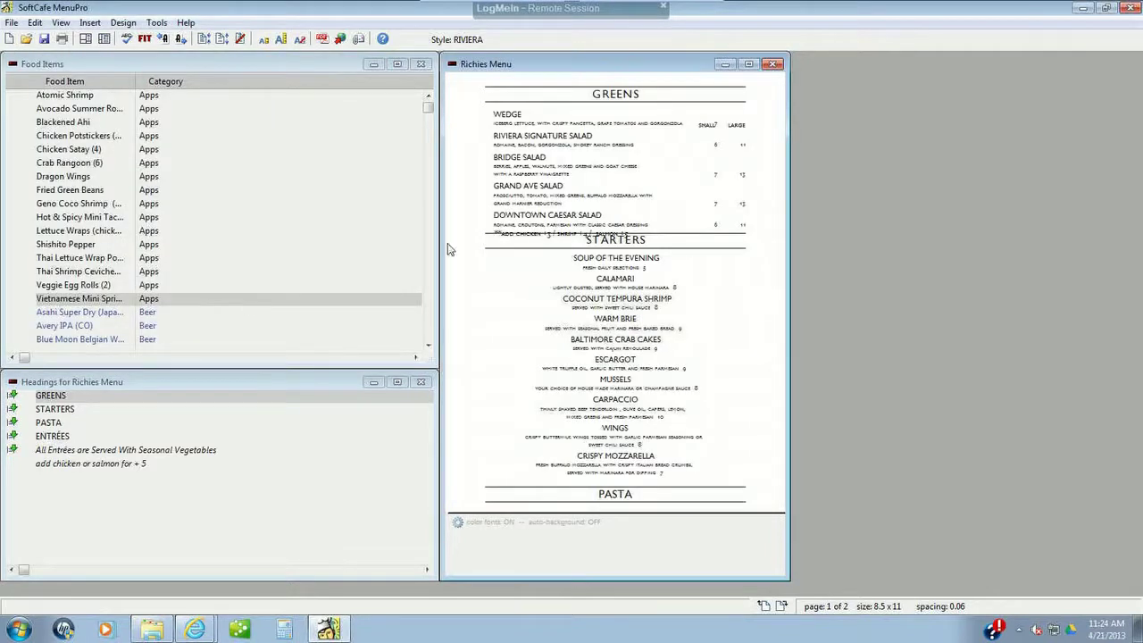
{"action": "double_click", "coordinate": [639, 252]}
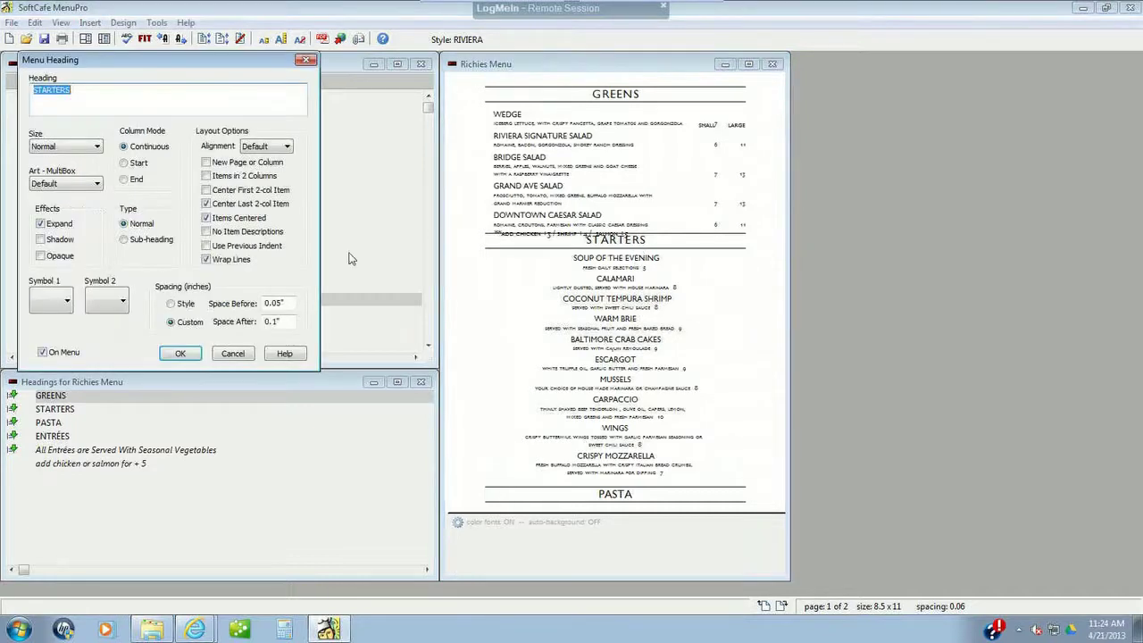
{"action": "double_click", "coordinate": [286, 304]}
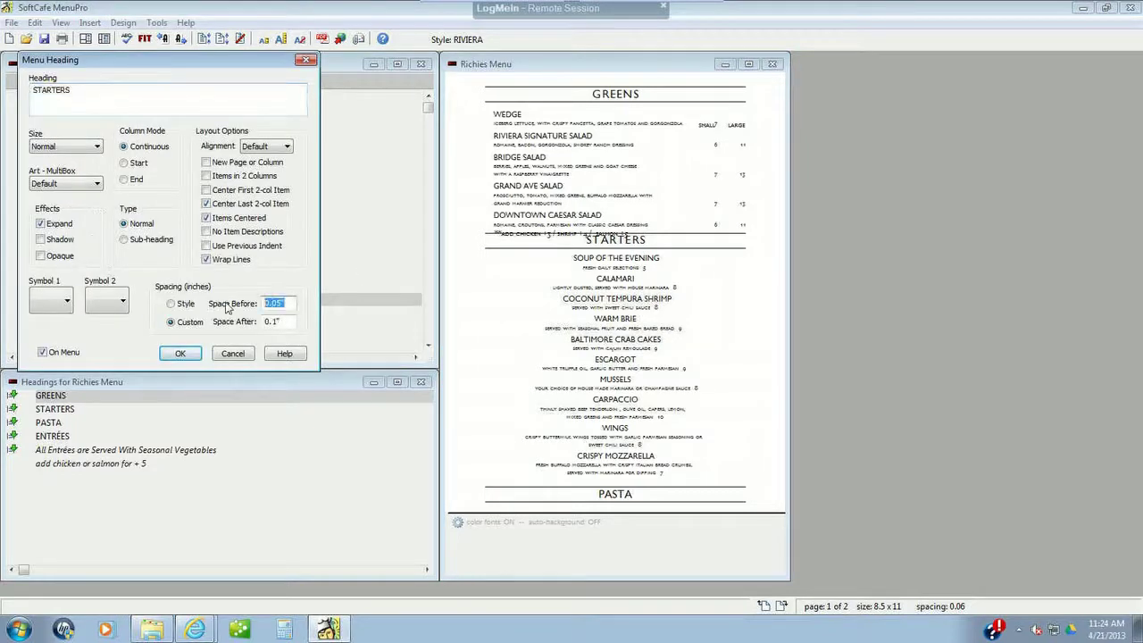
{"action": "type", "text": "0"}
{"action": "key", "text": "Return"}
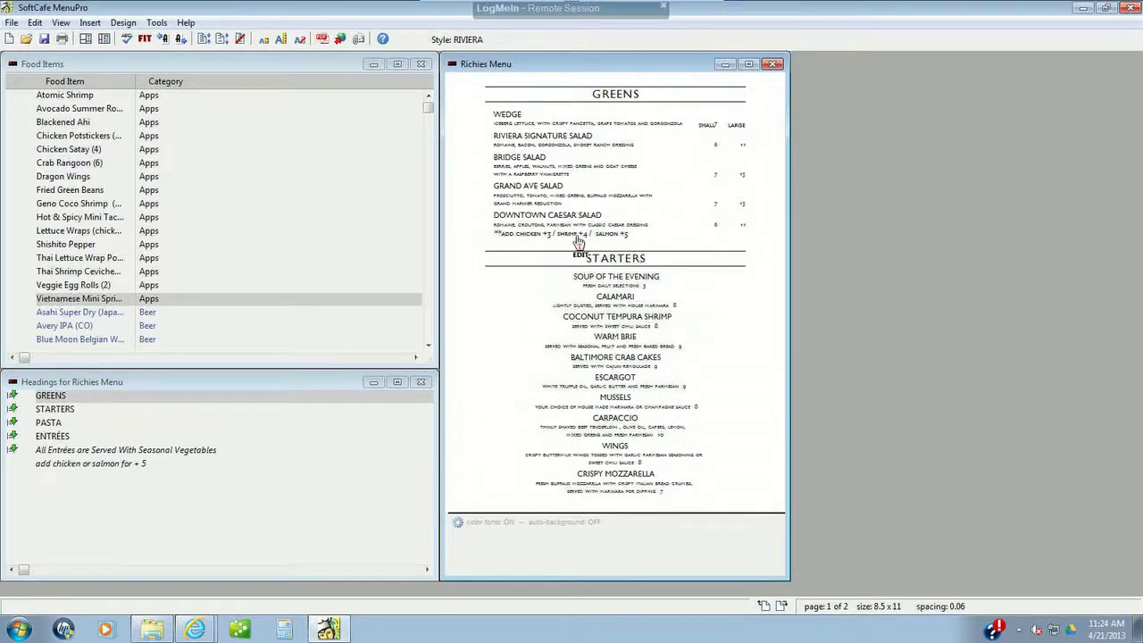
Nudge the add-on line lower and tighten the SMALL/LARGE labels by one space, shifting them right.
{"action": "left_click_drag", "start_coordinate": [579, 243], "coordinate": [579, 246]}
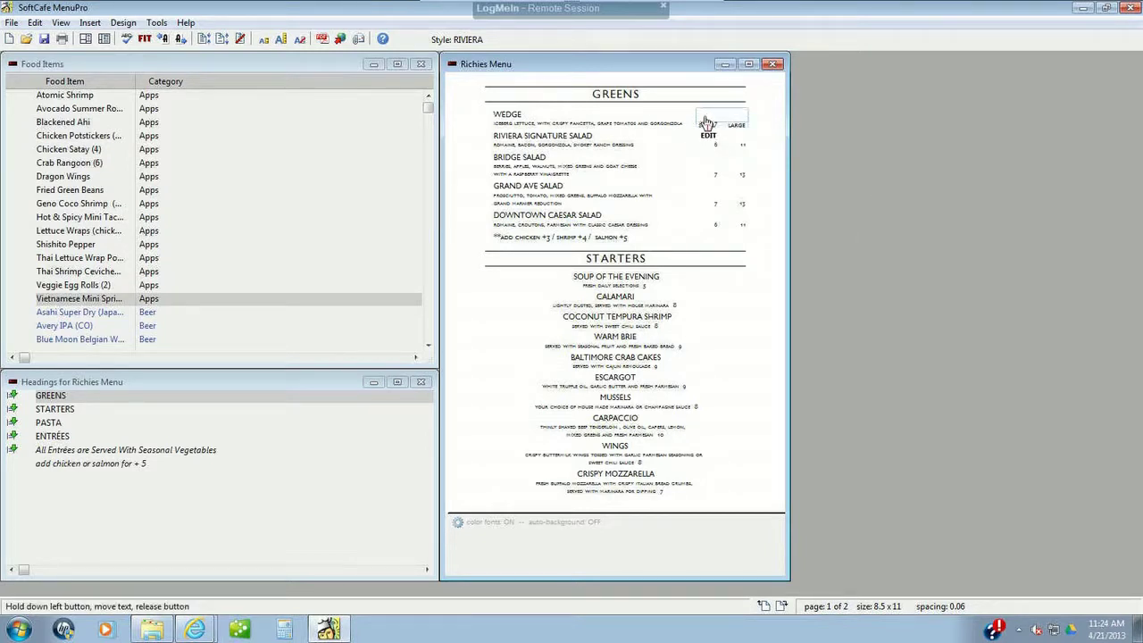
{"action": "left_click_drag", "start_coordinate": [705, 119], "coordinate": [706, 117]}
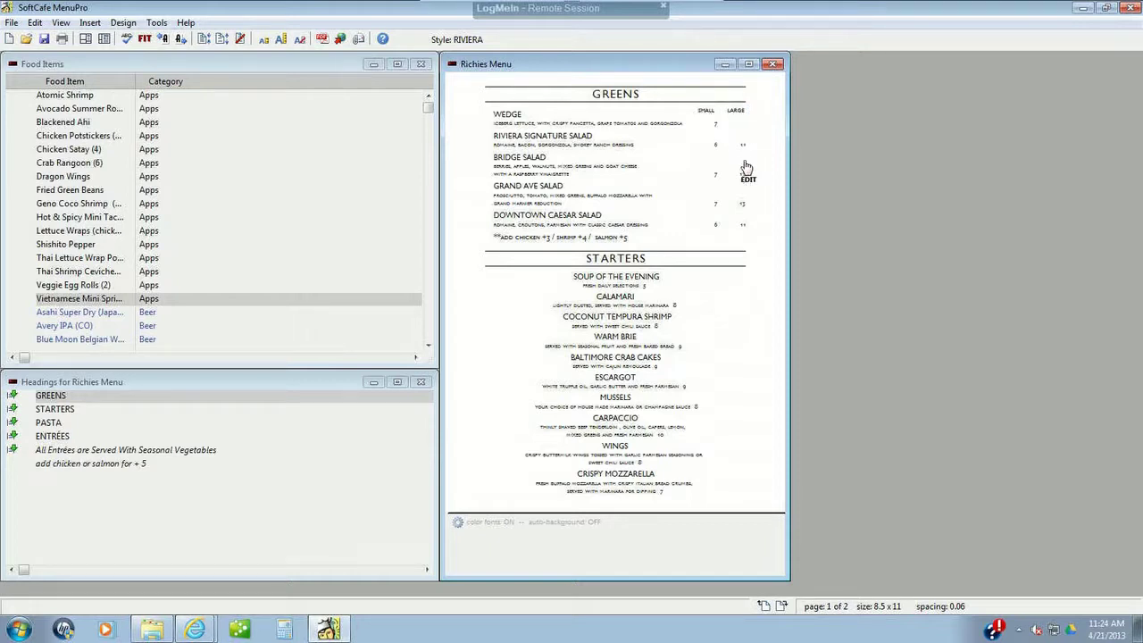
{"action": "double_click", "coordinate": [706, 113]}
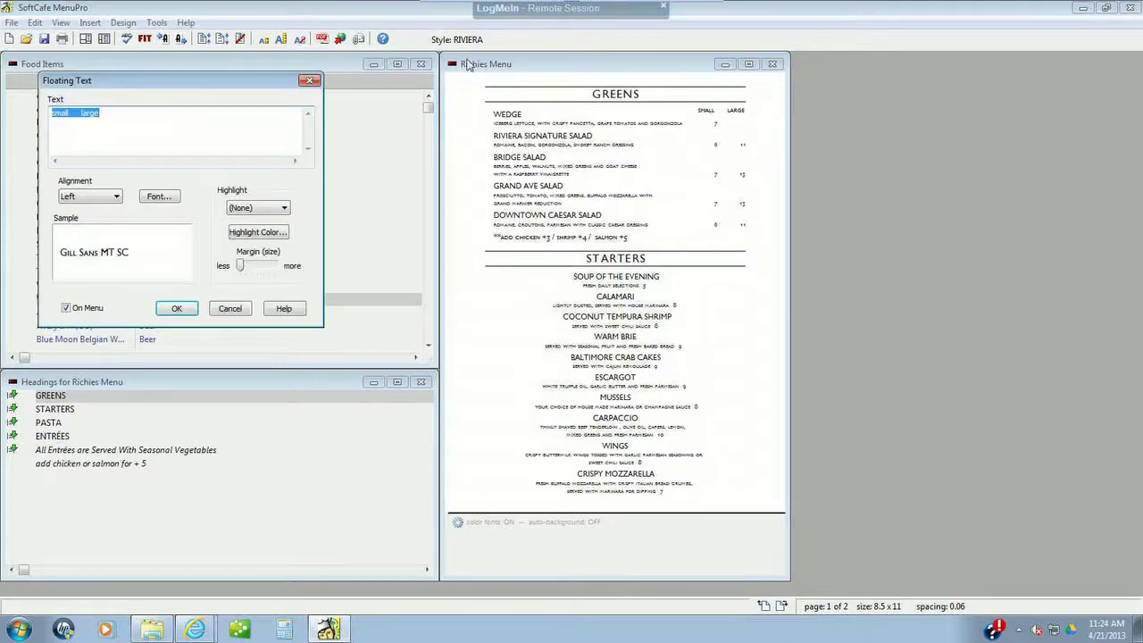
{"action": "left_click", "coordinate": [78, 113]}
{"action": "key", "text": "BackSpace"}
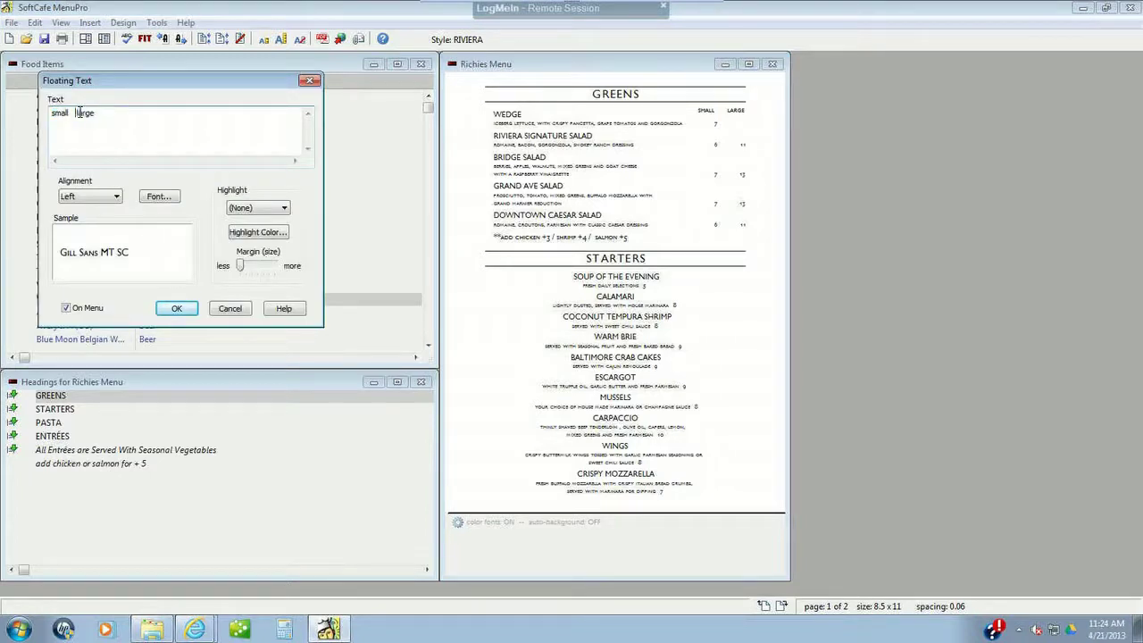
{"action": "left_click", "coordinate": [175, 309]}
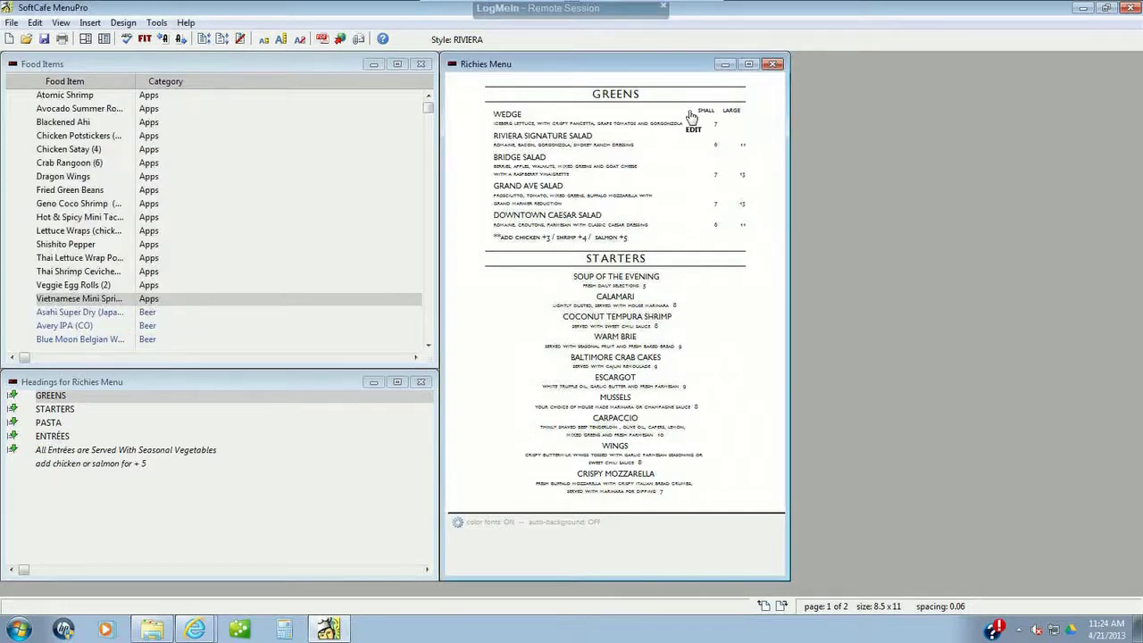
{"action": "left_click_drag", "start_coordinate": [707, 114], "coordinate": [715, 113]}
On page 2, break the Penne Positano description onto a second line before "white".
{"action": "left_click", "coordinate": [782, 606]}
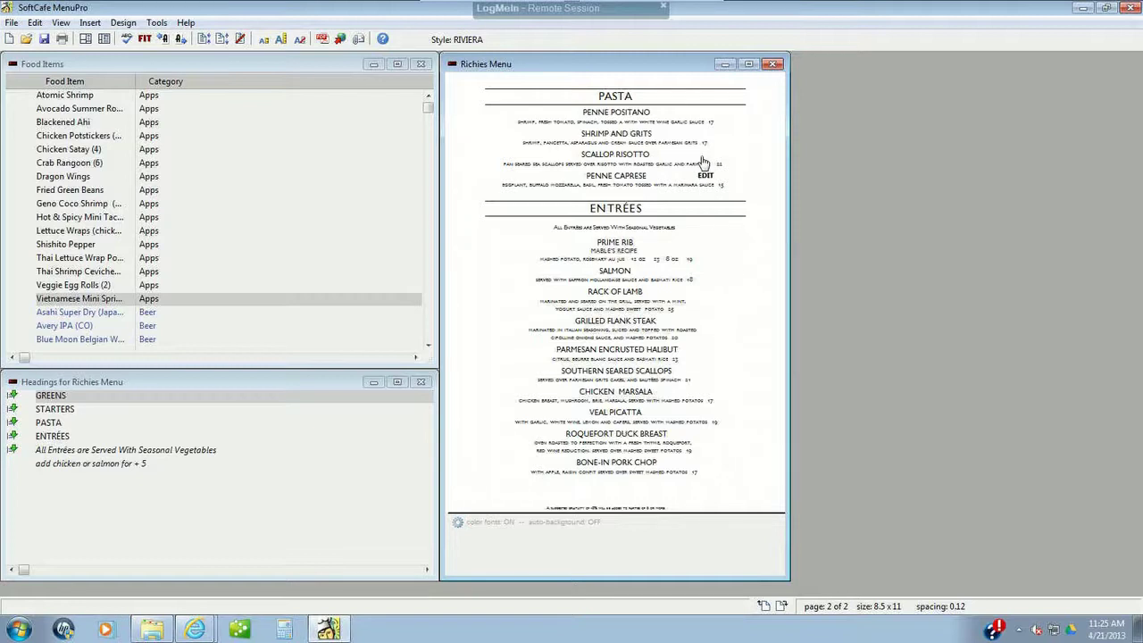
{"action": "left_click", "coordinate": [695, 117]}
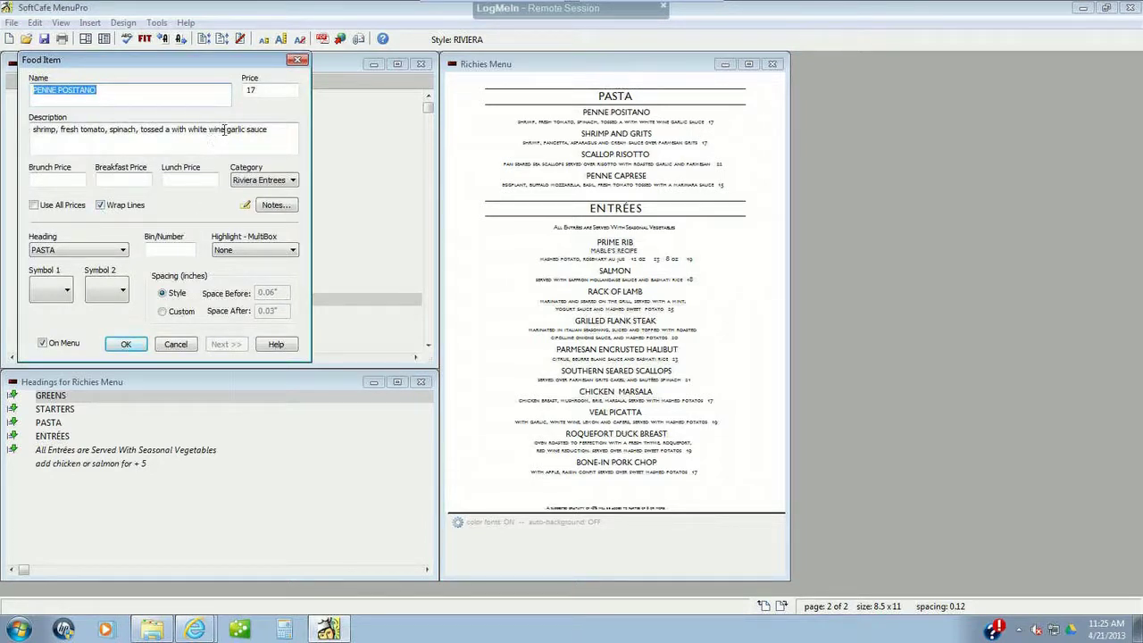
{"action": "left_click", "coordinate": [189, 130]}
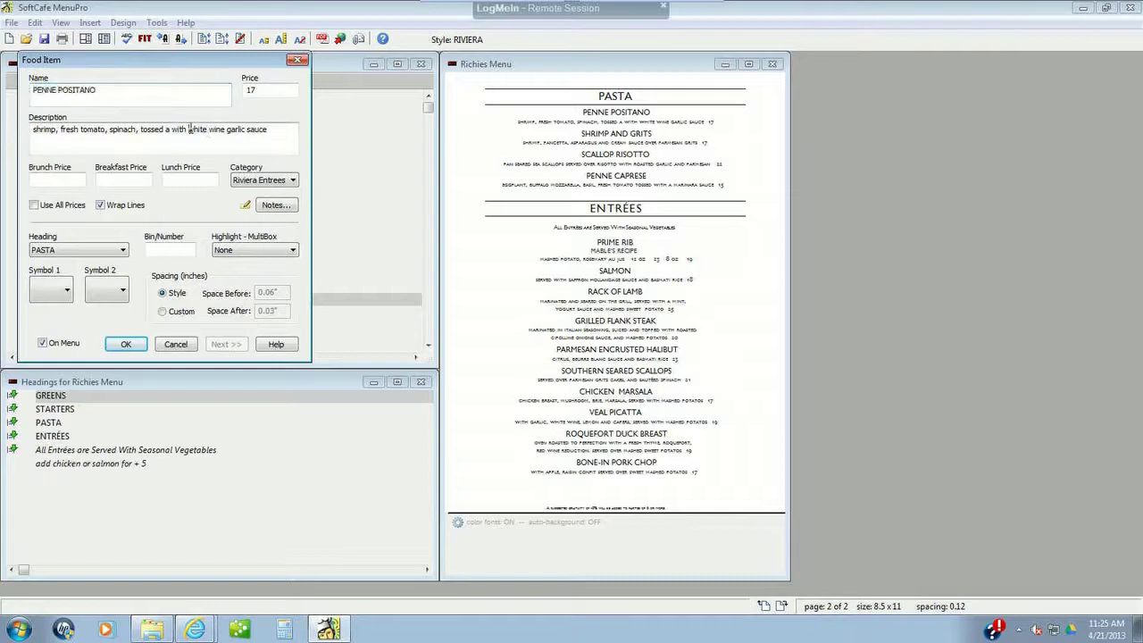
{"action": "key", "text": "Return"}
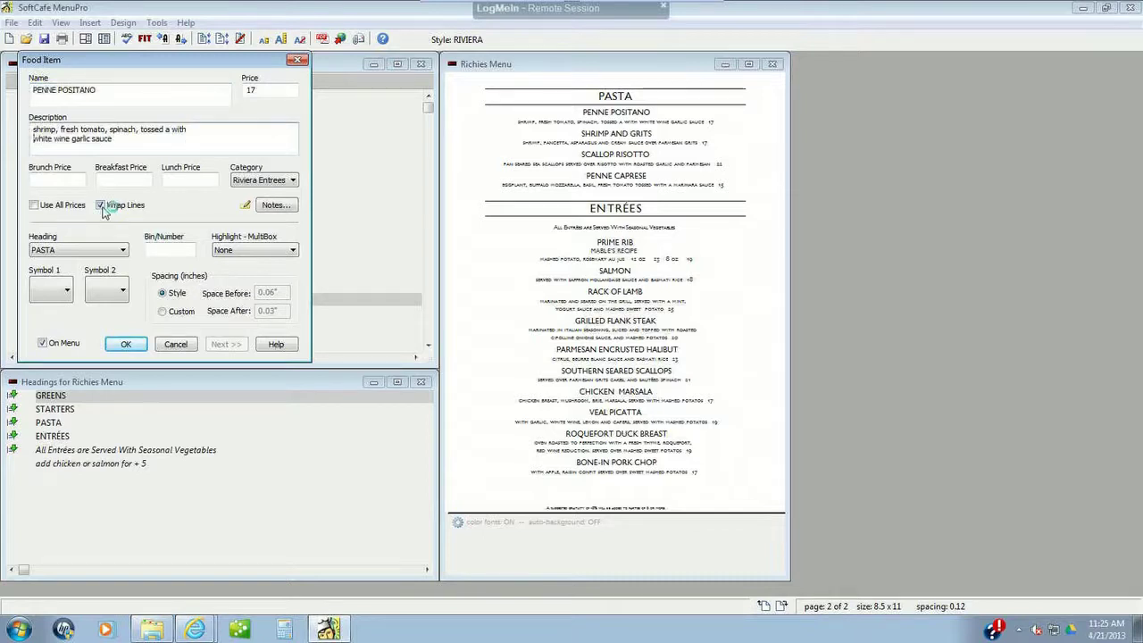
{"action": "left_click", "coordinate": [126, 344]}
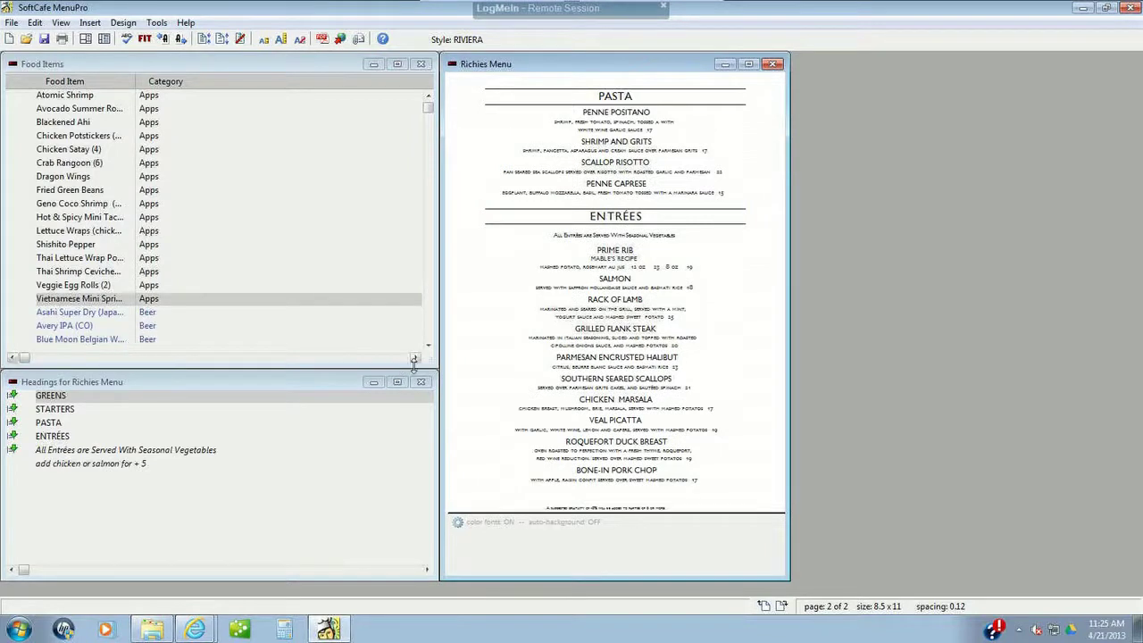
Break the Scallop Risotto description before "roasted" and turn off its Wrap Lines.
{"action": "left_click", "coordinate": [663, 179]}
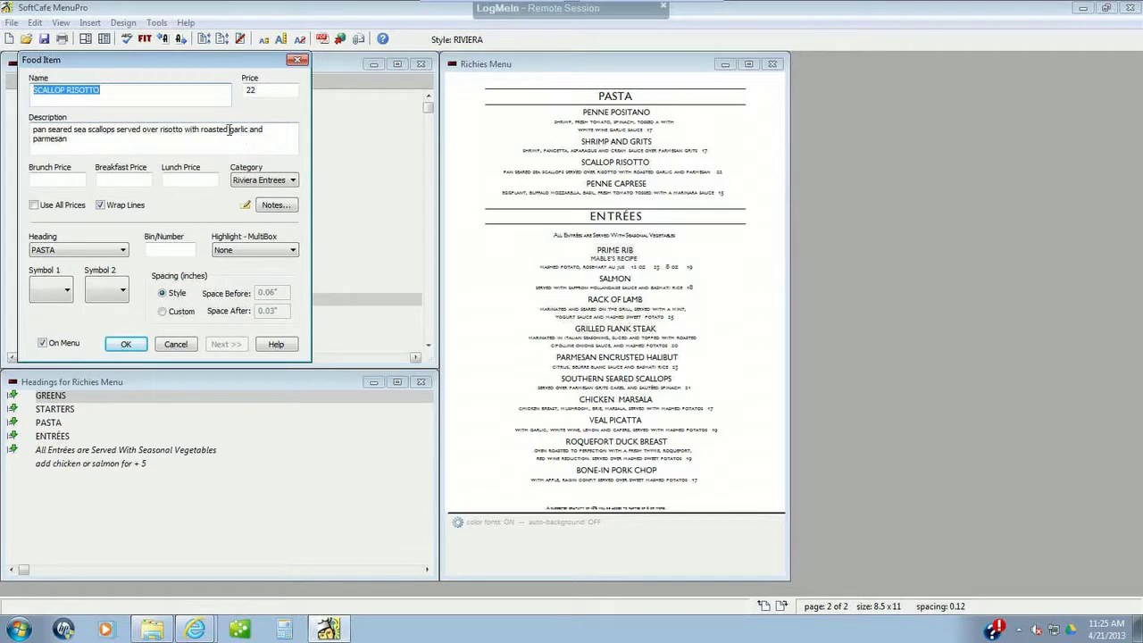
{"action": "left_click", "coordinate": [202, 128]}
{"action": "key", "text": "Return"}
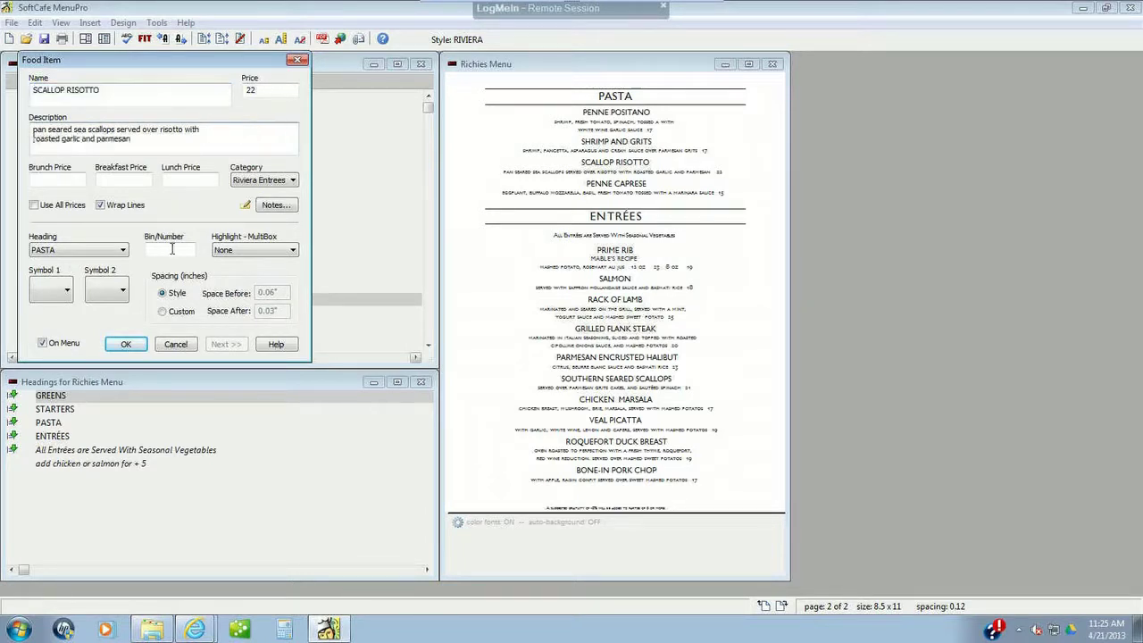
{"action": "left_click", "coordinate": [100, 204]}
{"action": "left_click", "coordinate": [126, 345]}
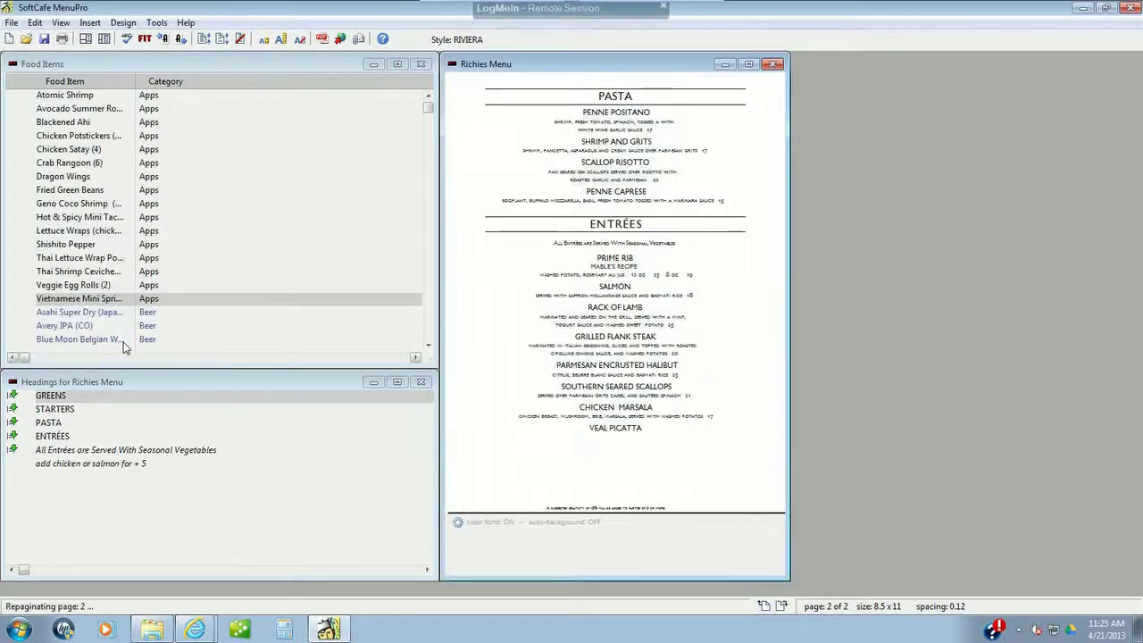
Break the Penne Caprese description after "with", removing the leading space.
{"action": "left_click", "coordinate": [673, 207]}
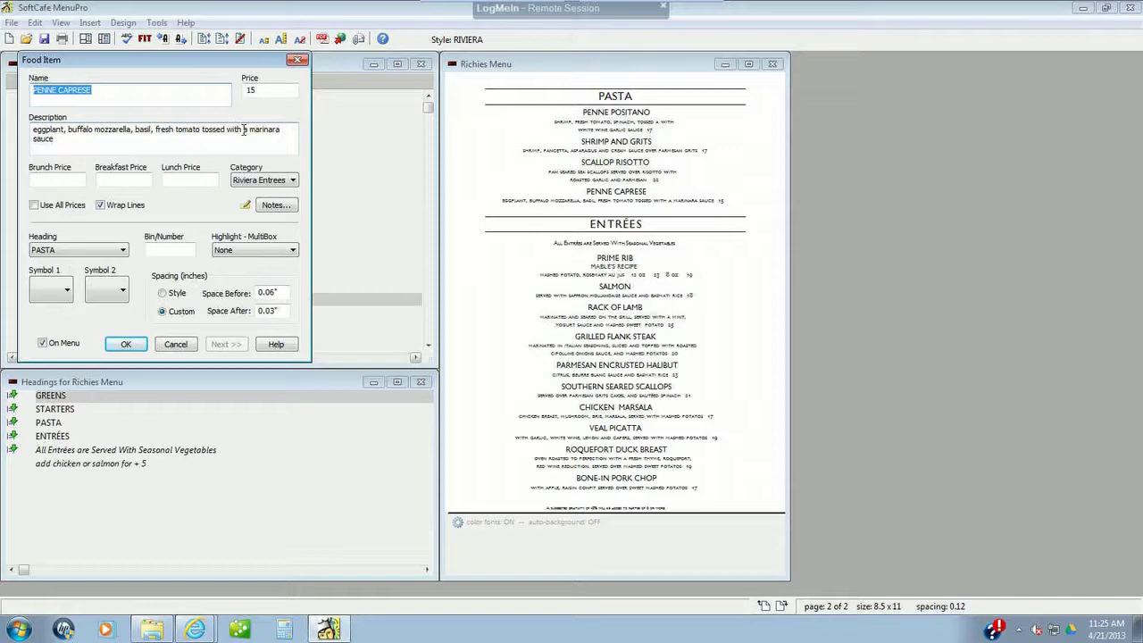
{"action": "left_click", "coordinate": [244, 130]}
{"action": "key", "text": "Return"}
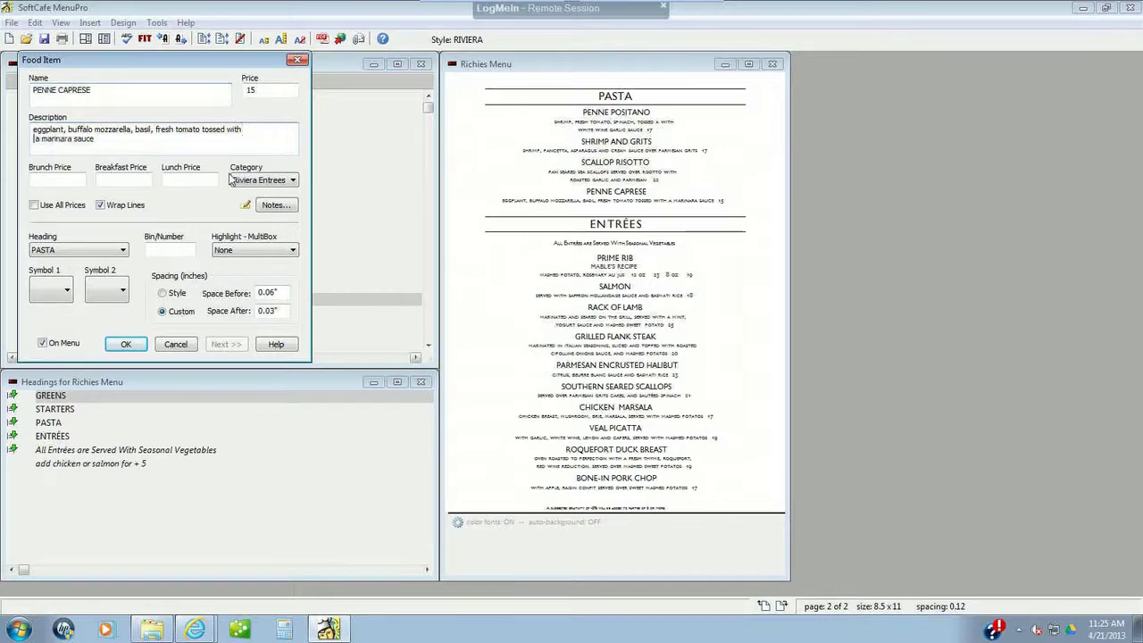
{"action": "key", "text": "Delete"}
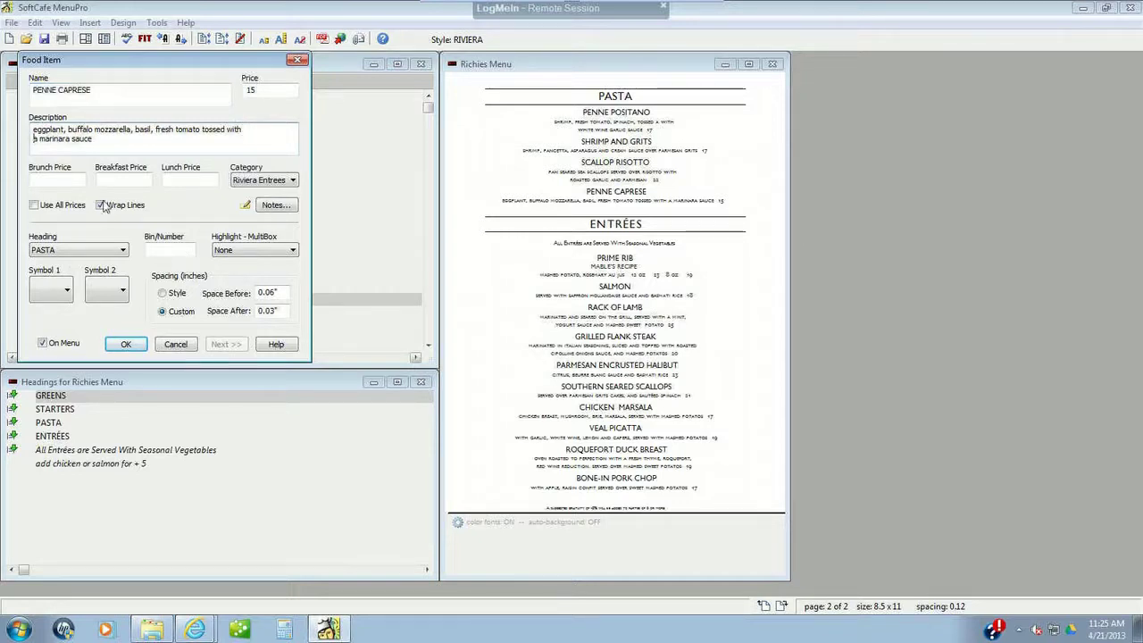
{"action": "left_click", "coordinate": [126, 344]}
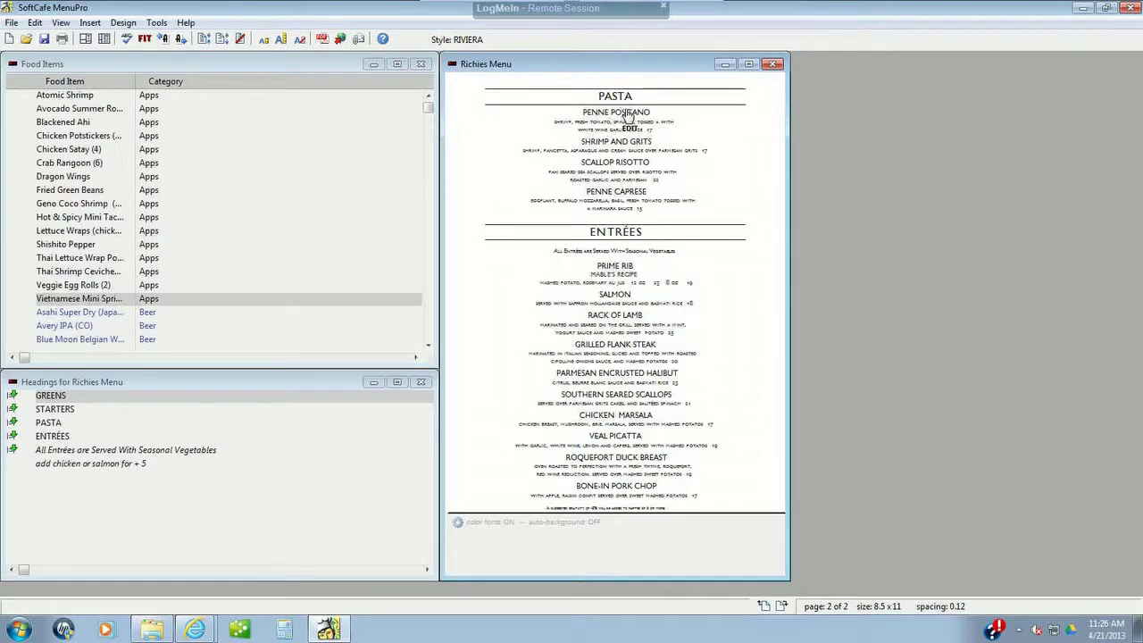
Give the ENTRÉES heading custom spacing with 0.1 inch space before.
{"action": "left_click", "coordinate": [631, 234]}
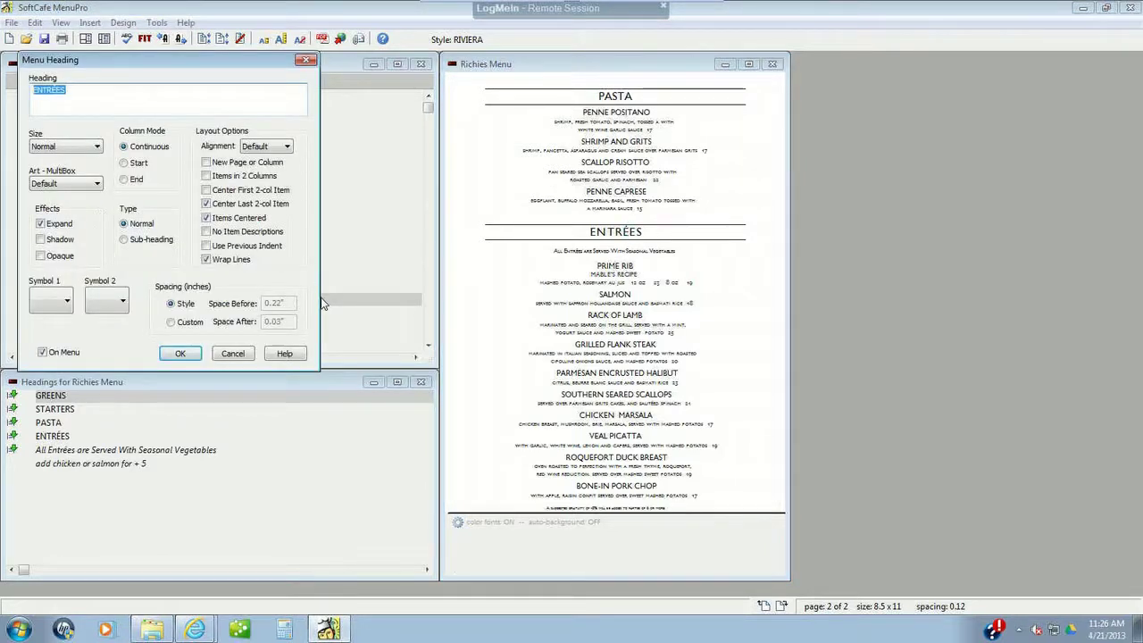
{"action": "left_click", "coordinate": [179, 325]}
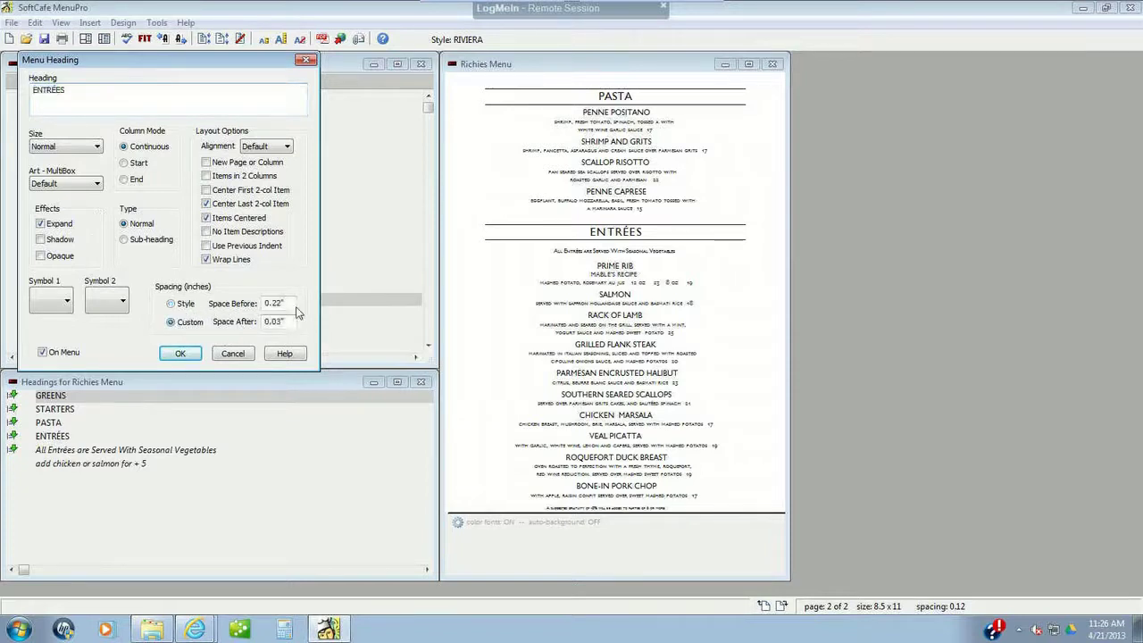
{"action": "left_click", "coordinate": [281, 304]}
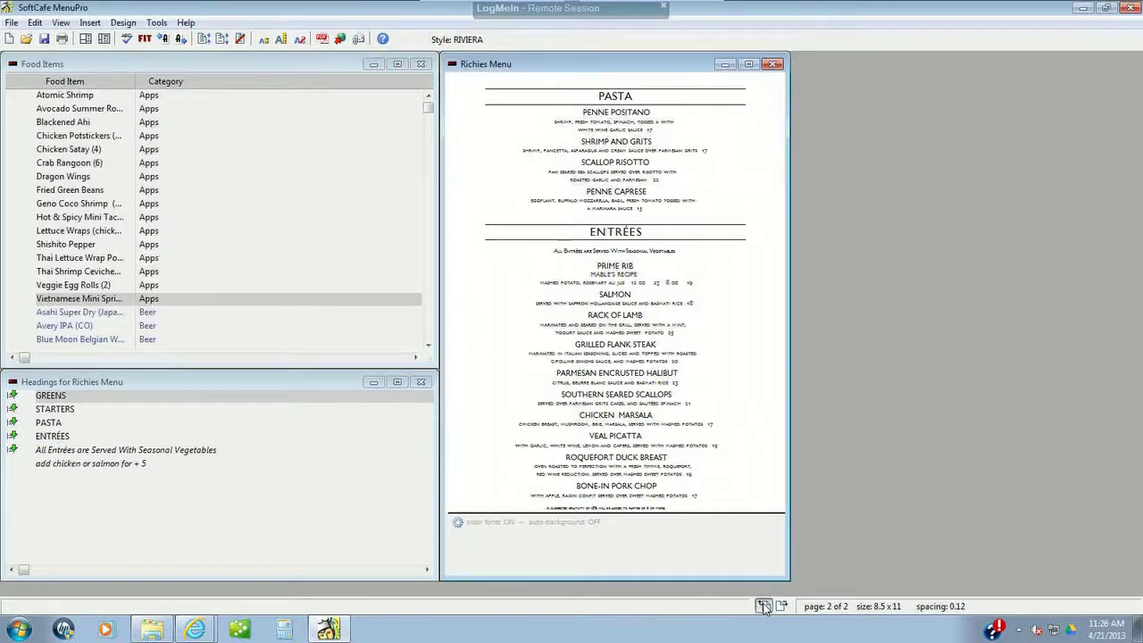
{"action": "left_click", "coordinate": [764, 607]}
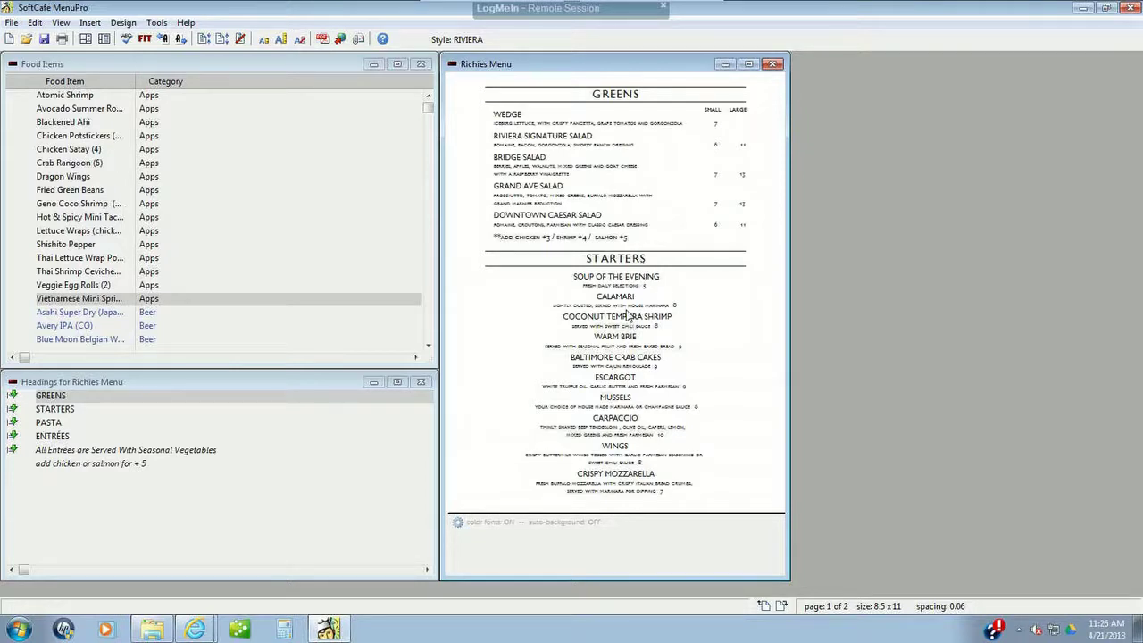
{"action": "left_click", "coordinate": [780, 607]}
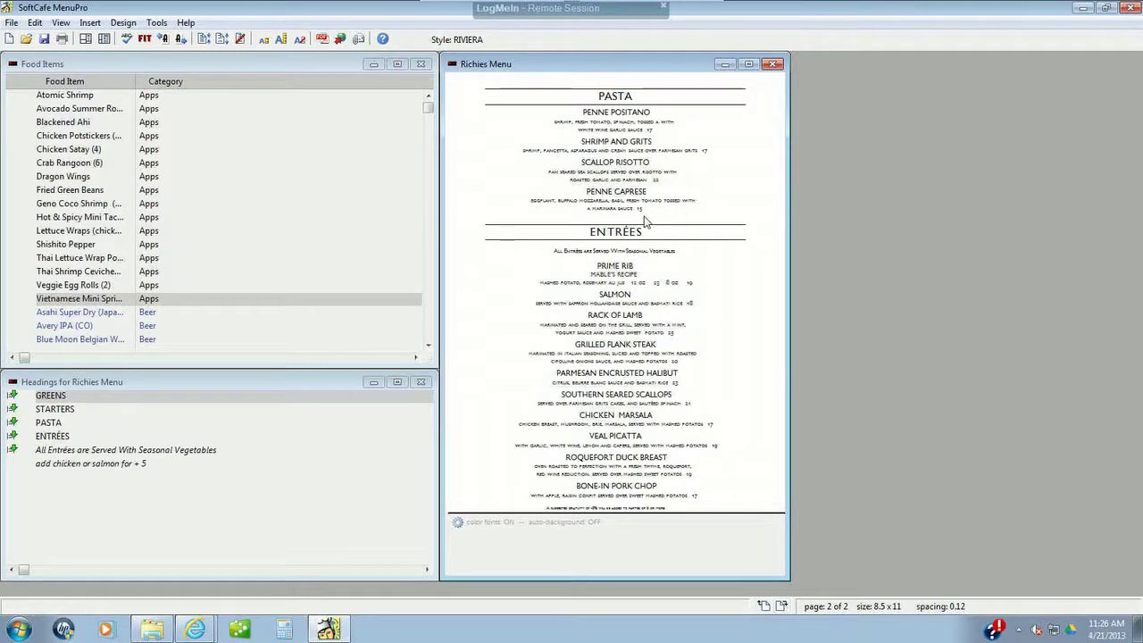
{"action": "left_click", "coordinate": [648, 235]}
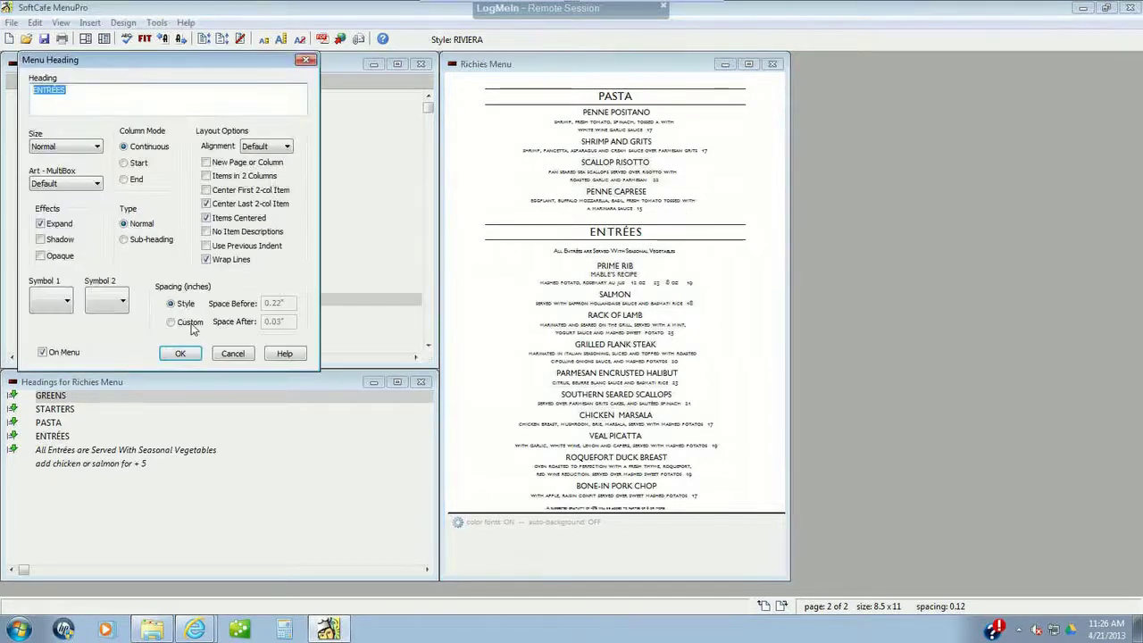
{"action": "left_click", "coordinate": [171, 322]}
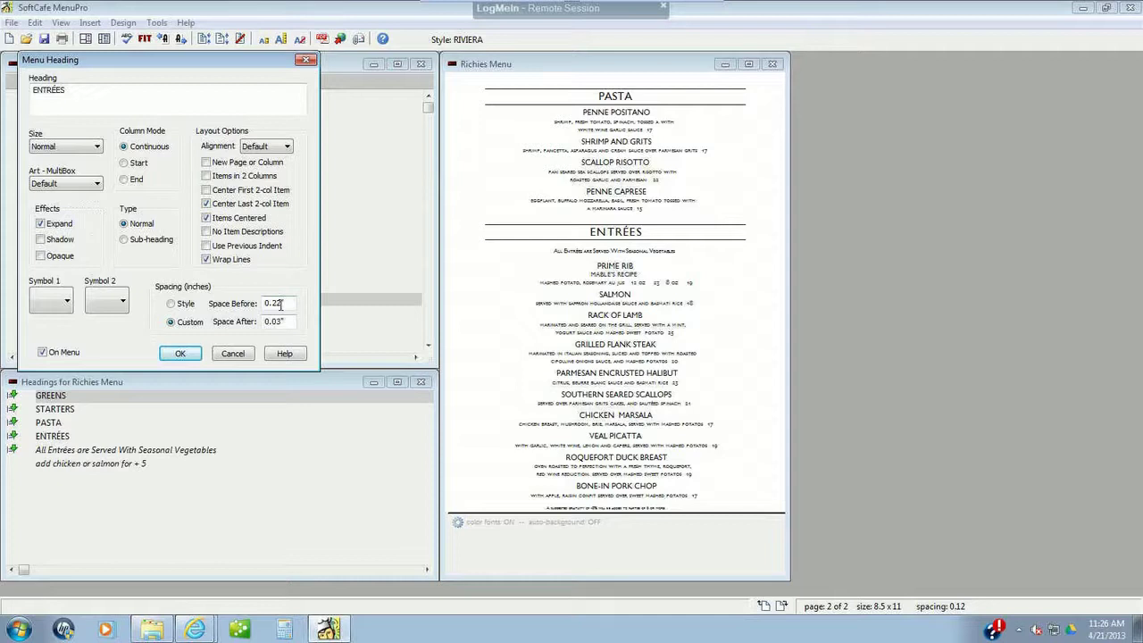
{"action": "left_click", "coordinate": [281, 304]}
{"action": "type", "text": "0.1"}
{"action": "key", "text": "Return"}
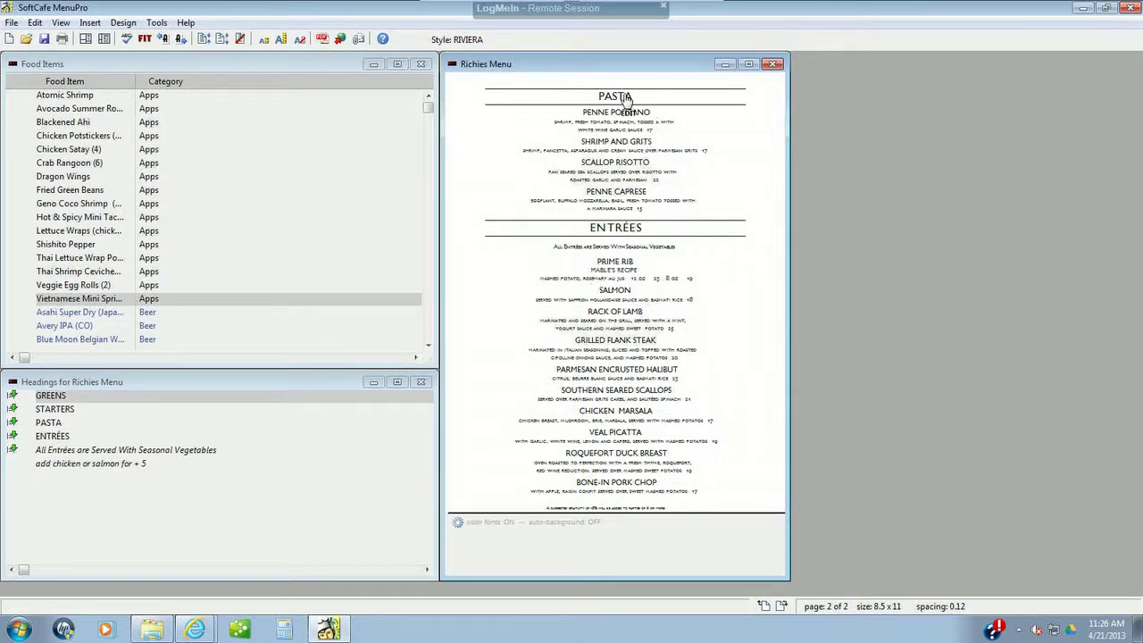
Reduce the Space Before of the 'All Entrées are Served With Seasonal Vegetables' subheading below 0.15 inch.
{"action": "left_click", "coordinate": [655, 255]}
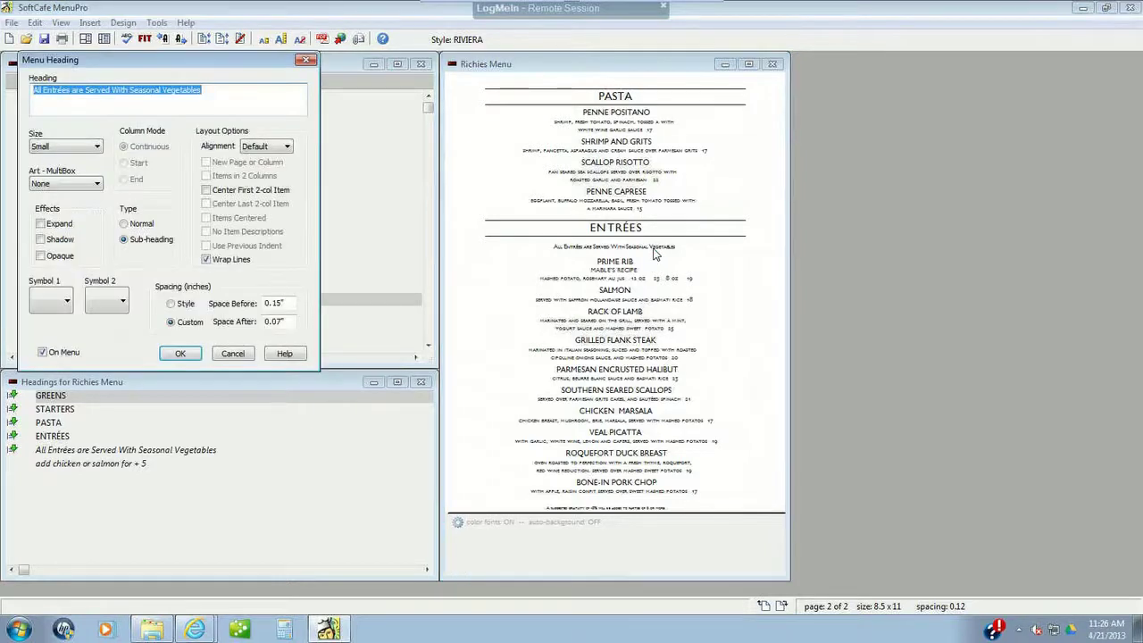
{"action": "left_click", "coordinate": [279, 303]}
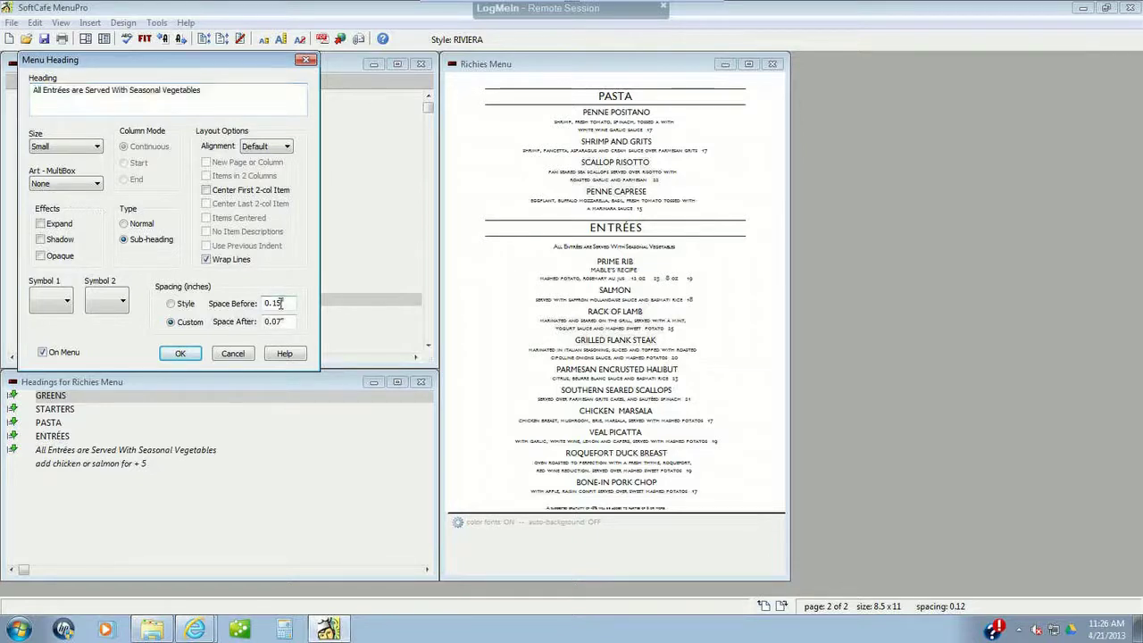
{"action": "key", "text": "BackSpace"}
{"action": "type", "text": "05"}
{"action": "key", "text": "Return"}
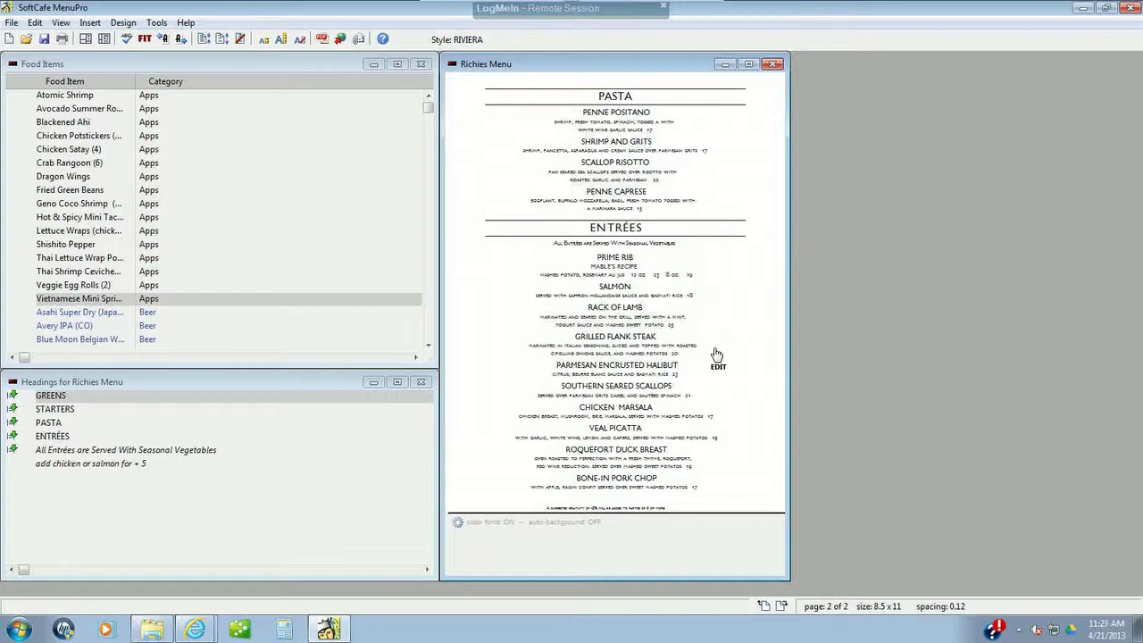
Append '(since 1965)' after MABLE'S RECIPE in the PRIME RIB description and save it.
{"action": "left_click", "coordinate": [632, 270]}
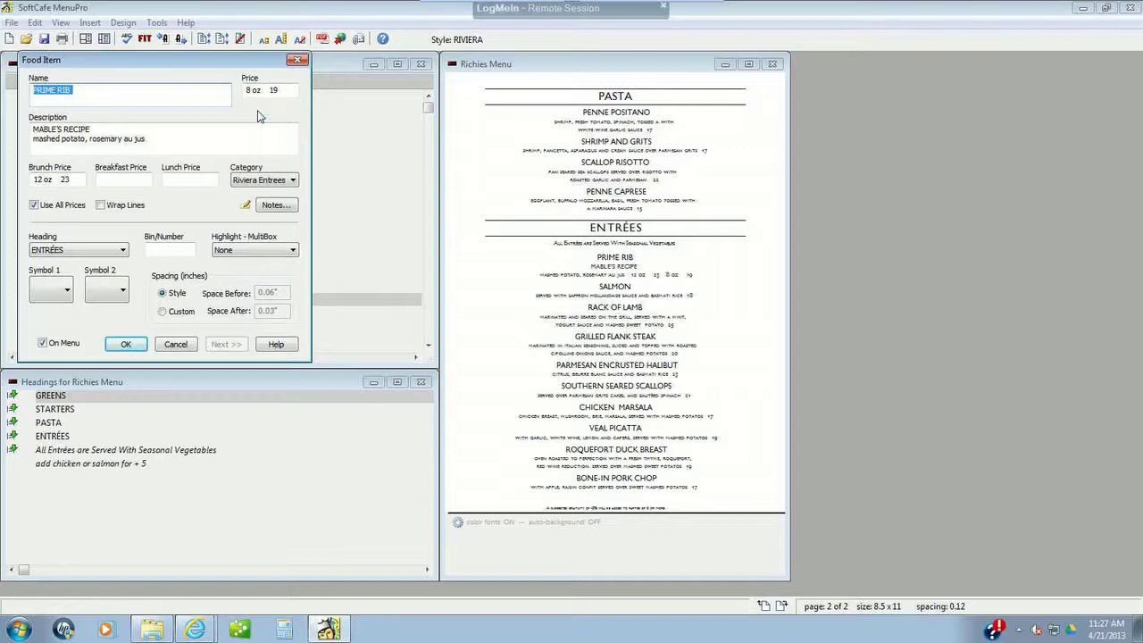
{"action": "left_click", "coordinate": [101, 130]}
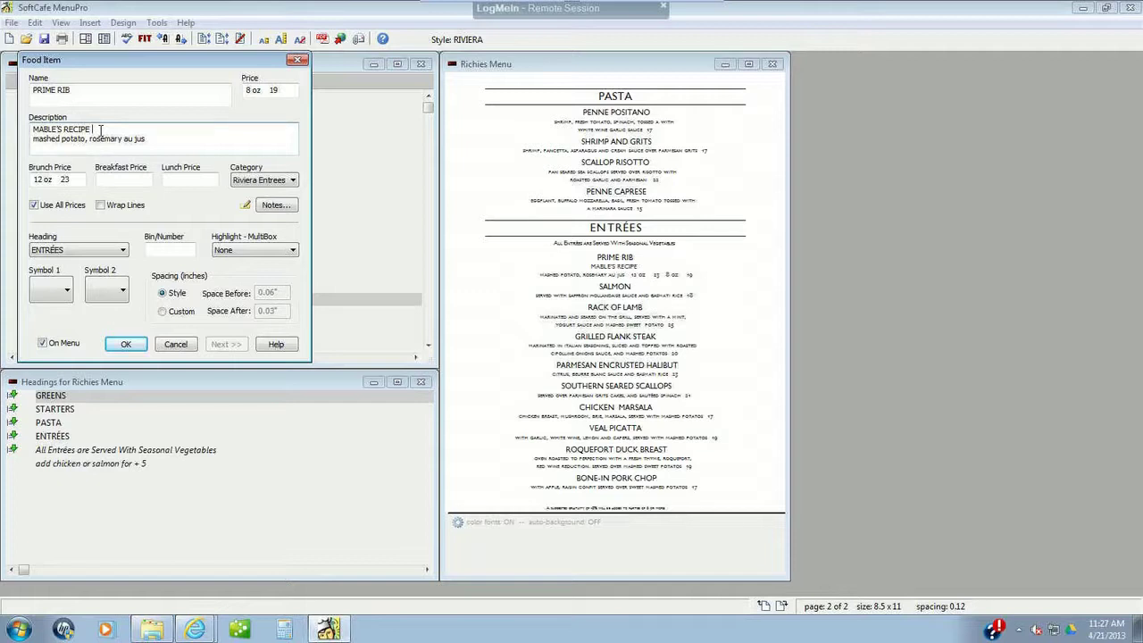
{"action": "type", "text": "(since 1965)"}
{"action": "left_click", "coordinate": [126, 344]}
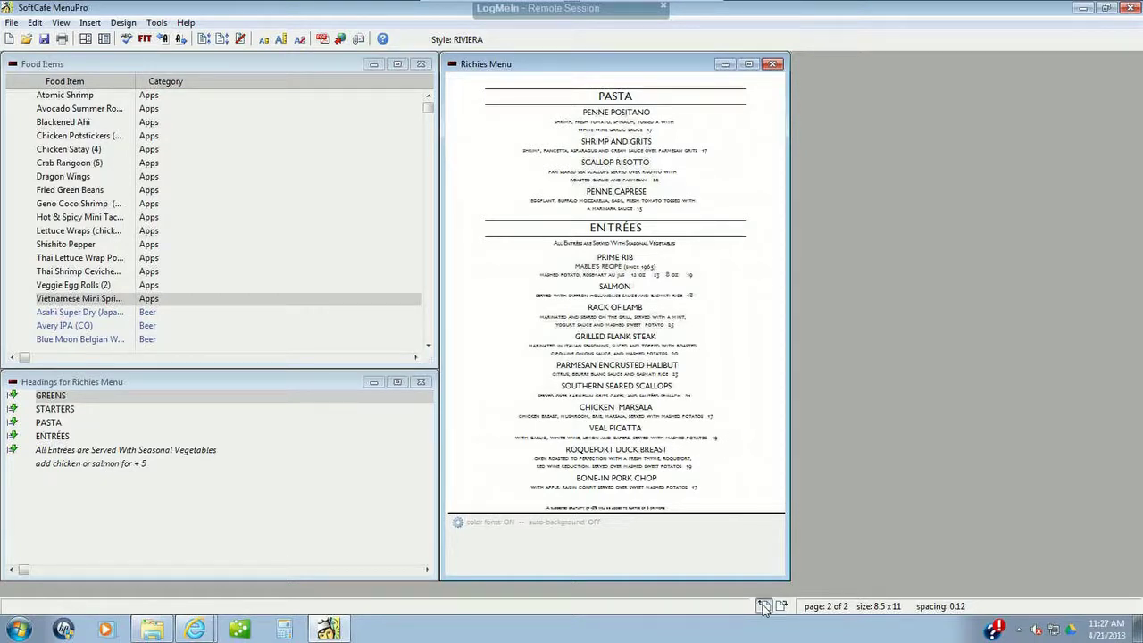
Check both menu pages, then nudge the page 2 bottom footnote slightly upward.
{"action": "left_click", "coordinate": [764, 606]}
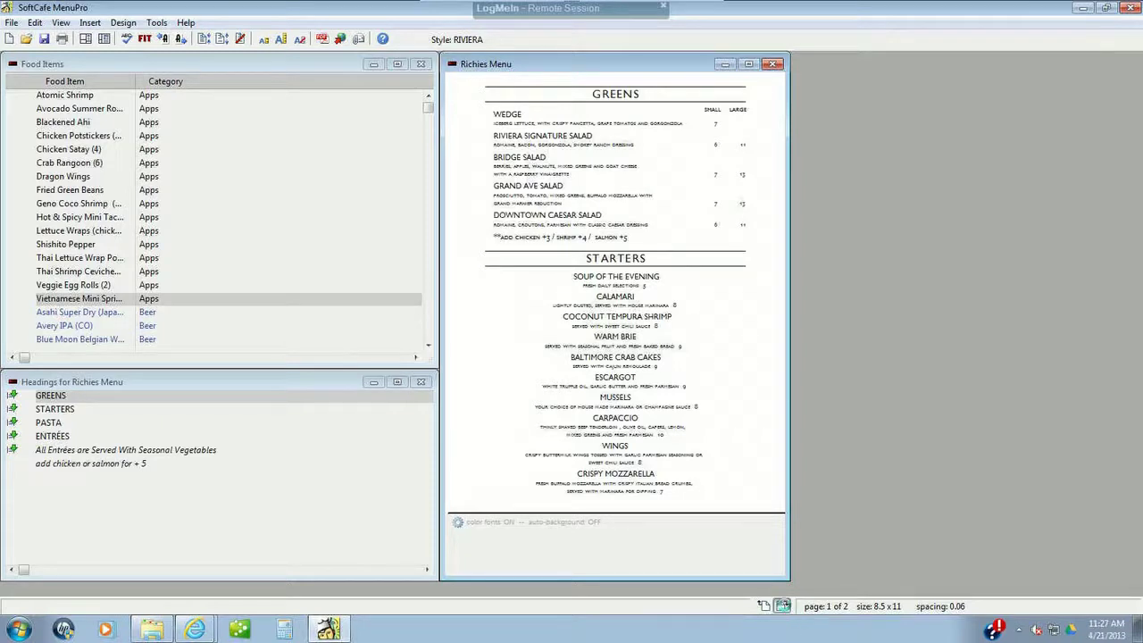
{"action": "left_click", "coordinate": [782, 607]}
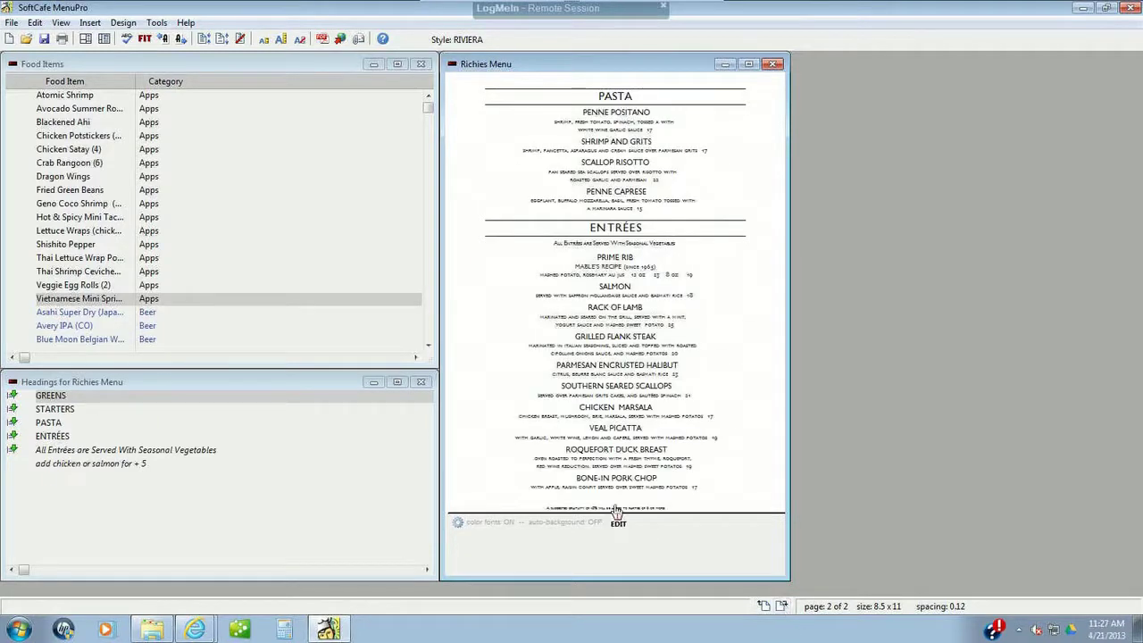
{"action": "mouse_move", "coordinate": [621, 512]}
{"action": "left_click_drag", "start_coordinate": [620, 512], "coordinate": [628, 505]}
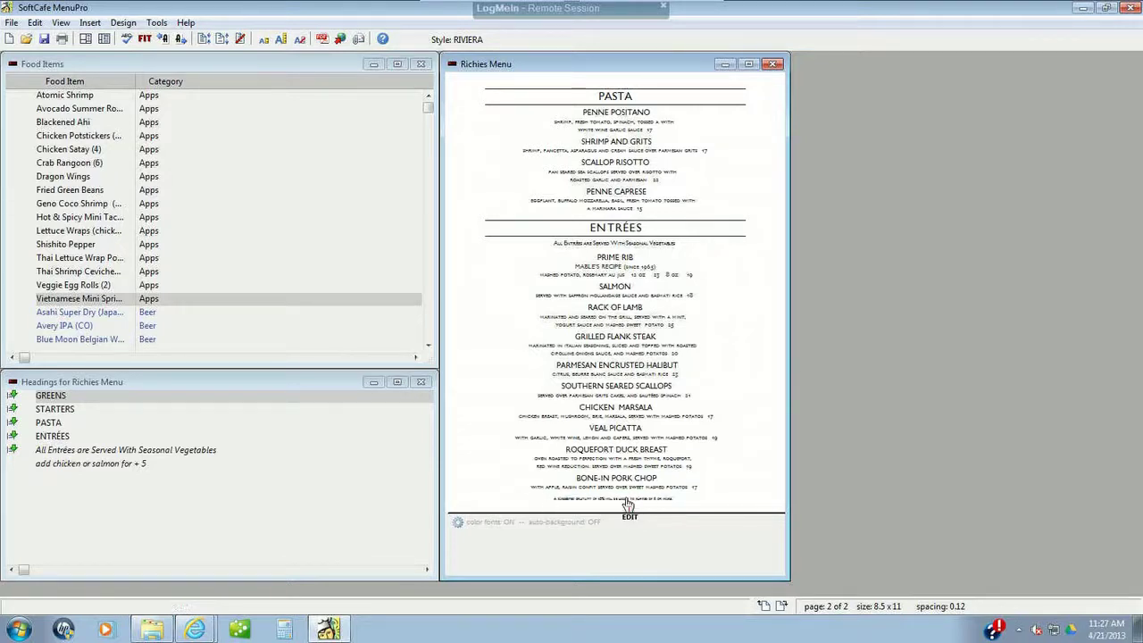
Start a PDF export of the menu and browse to Dropbox's Riviera Spreadsheets folder.
{"action": "left_click", "coordinate": [11, 22]}
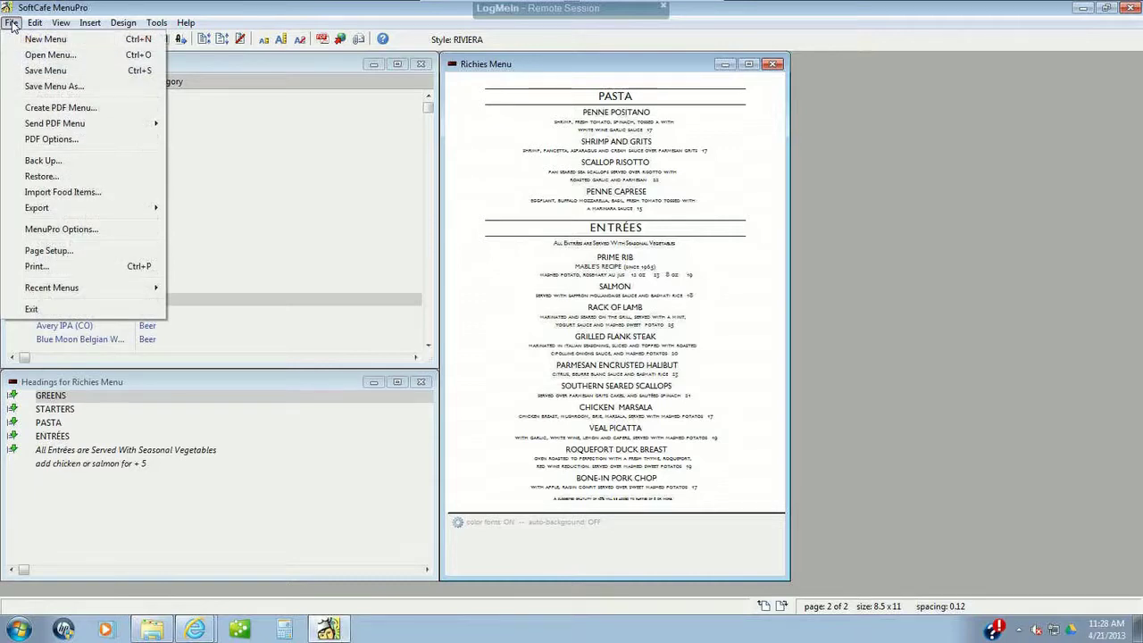
{"action": "left_click", "coordinate": [58, 108]}
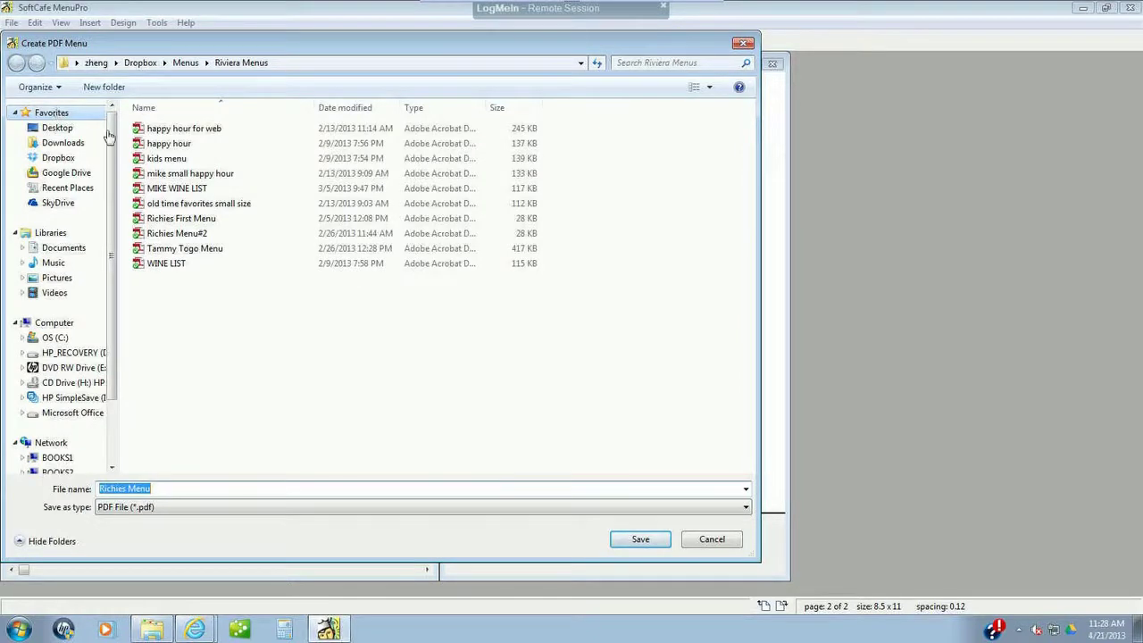
{"action": "left_click", "coordinate": [141, 62]}
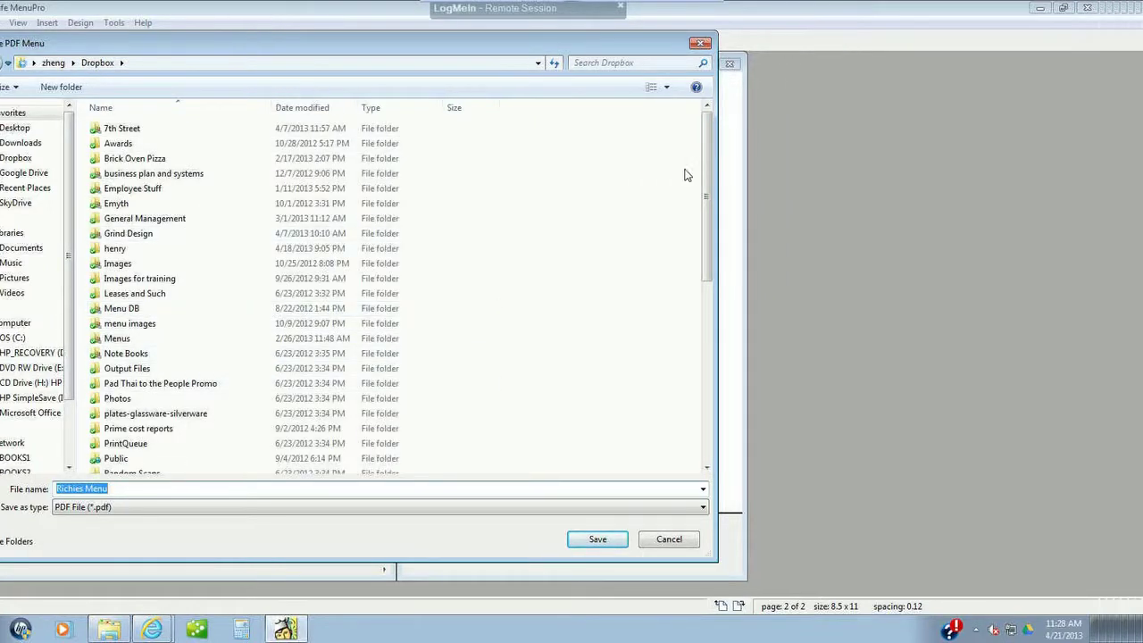
{"action": "left_click_drag", "start_coordinate": [702, 253], "coordinate": [711, 380]}
{"action": "scroll", "coordinate": [164, 268], "scroll_direction": "down", "scroll_amount": 3}
{"action": "double_click", "coordinate": [165, 152]}
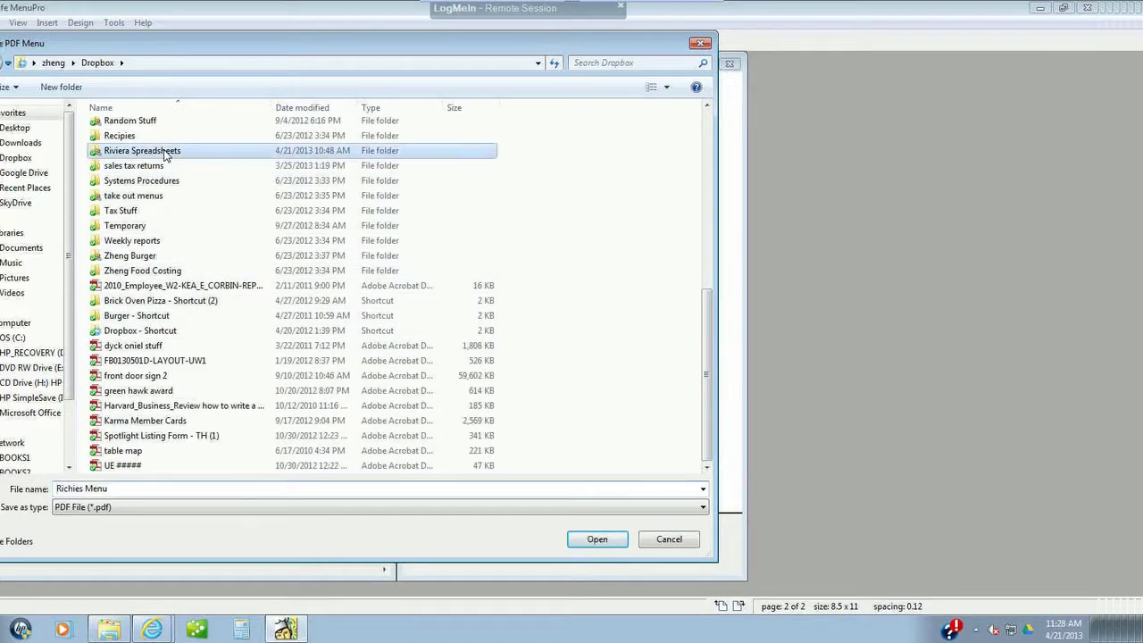
{"action": "left_click", "coordinate": [164, 147]}
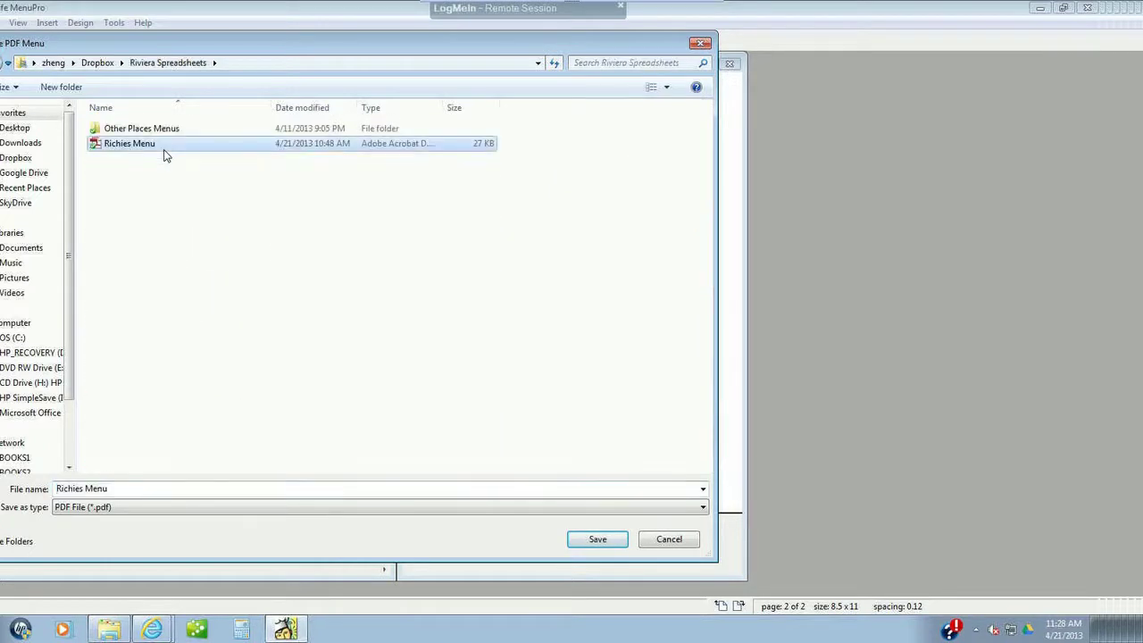
Create a new 'Menus' folder there, enter it, and add 'Mike Edit' to the PDF file name.
{"action": "right_click", "coordinate": [321, 284]}
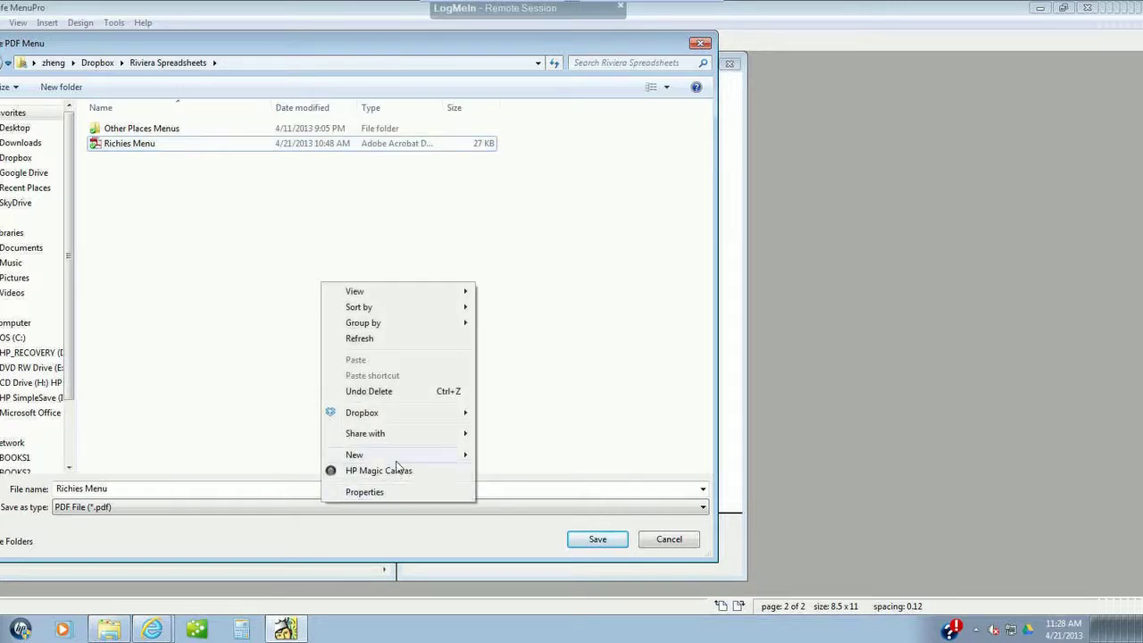
{"action": "mouse_move", "coordinate": [396, 457]}
{"action": "left_click", "coordinate": [547, 457]}
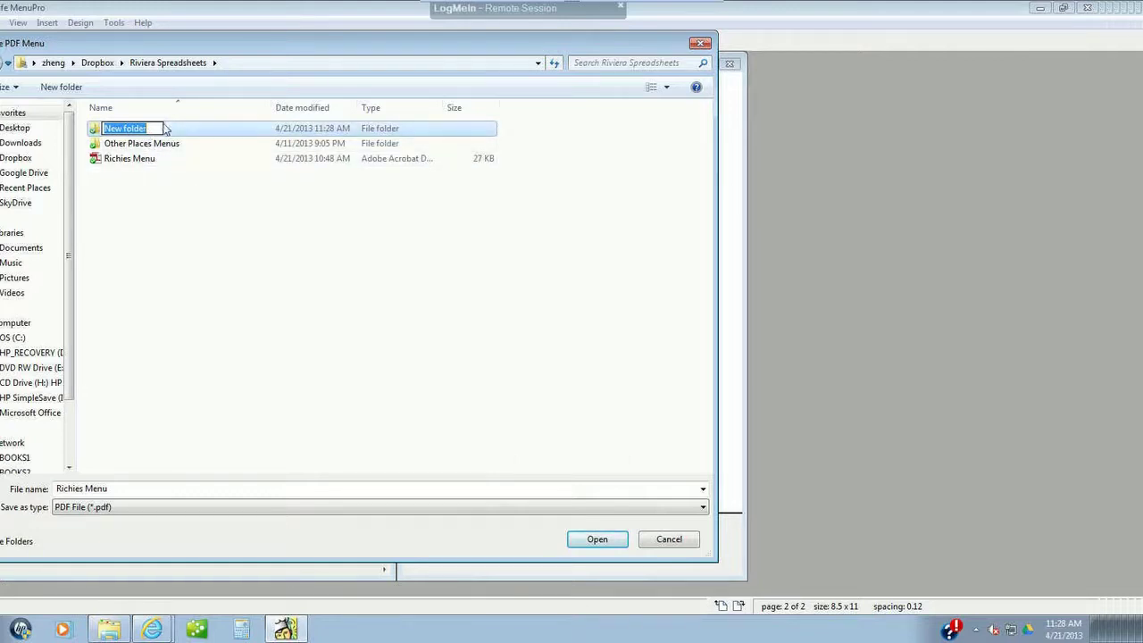
{"action": "type", "text": "Menus"}
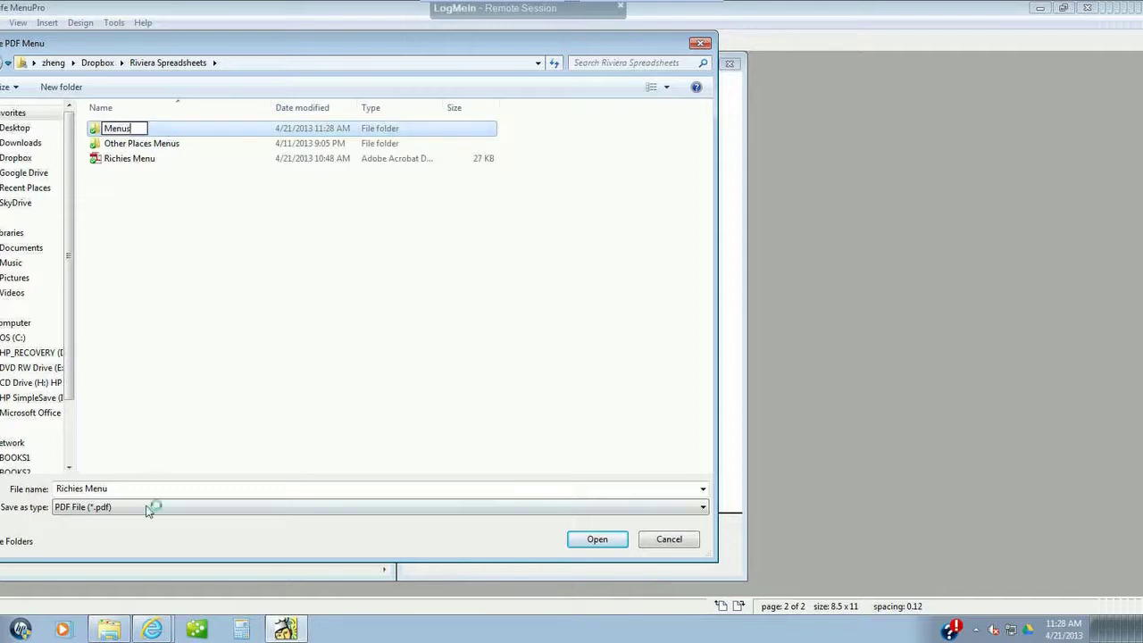
{"action": "left_click", "coordinate": [608, 540]}
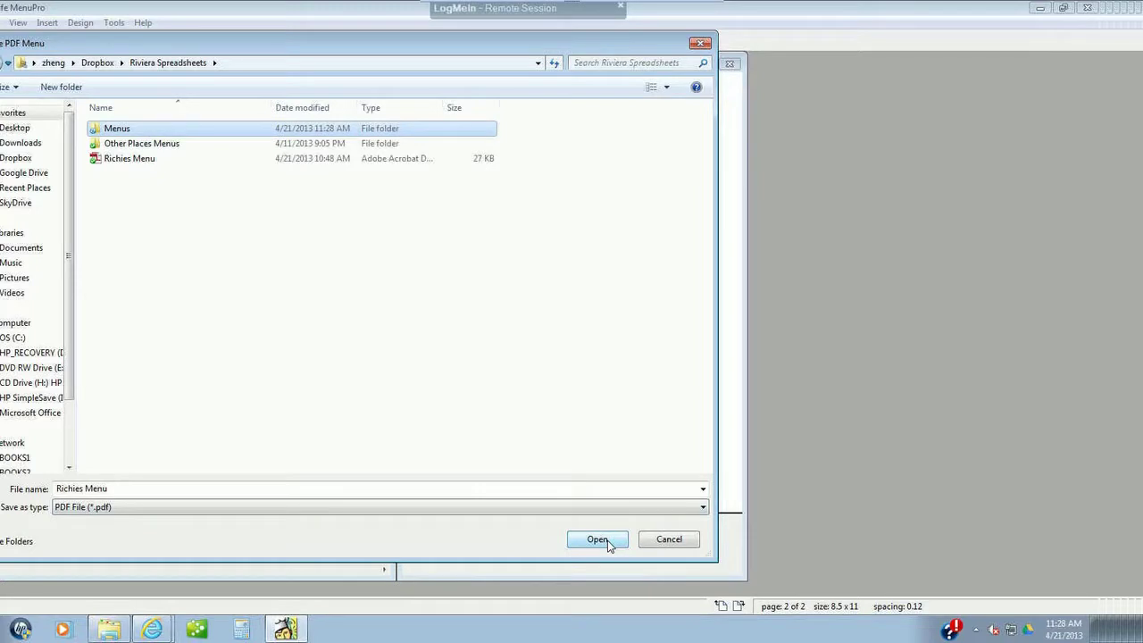
{"action": "left_click", "coordinate": [600, 540]}
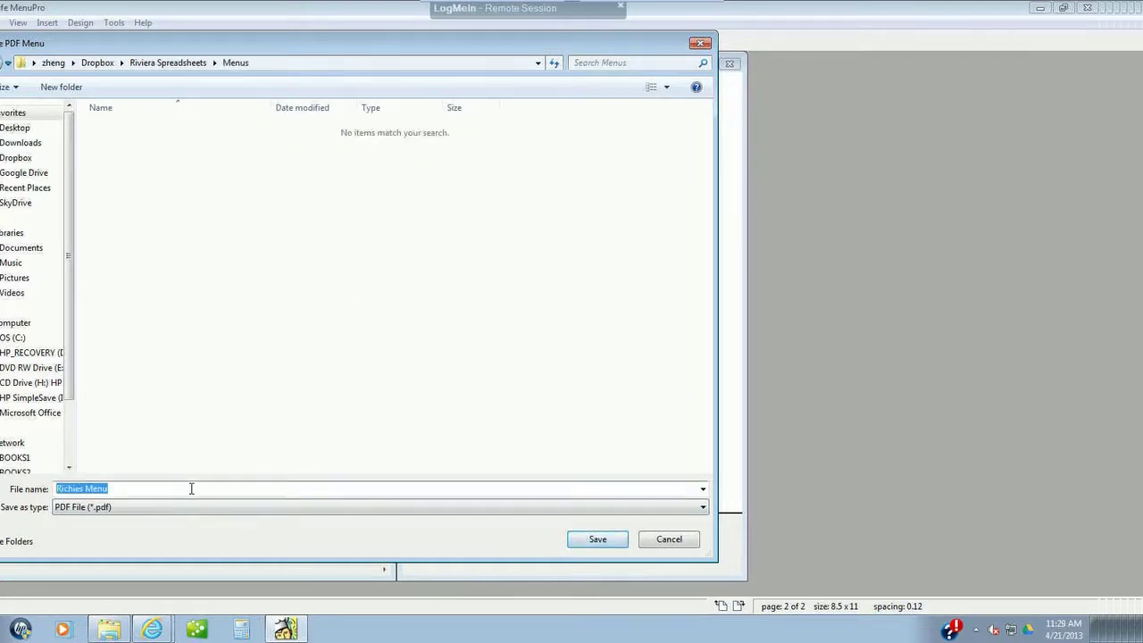
{"action": "left_click", "coordinate": [157, 486]}
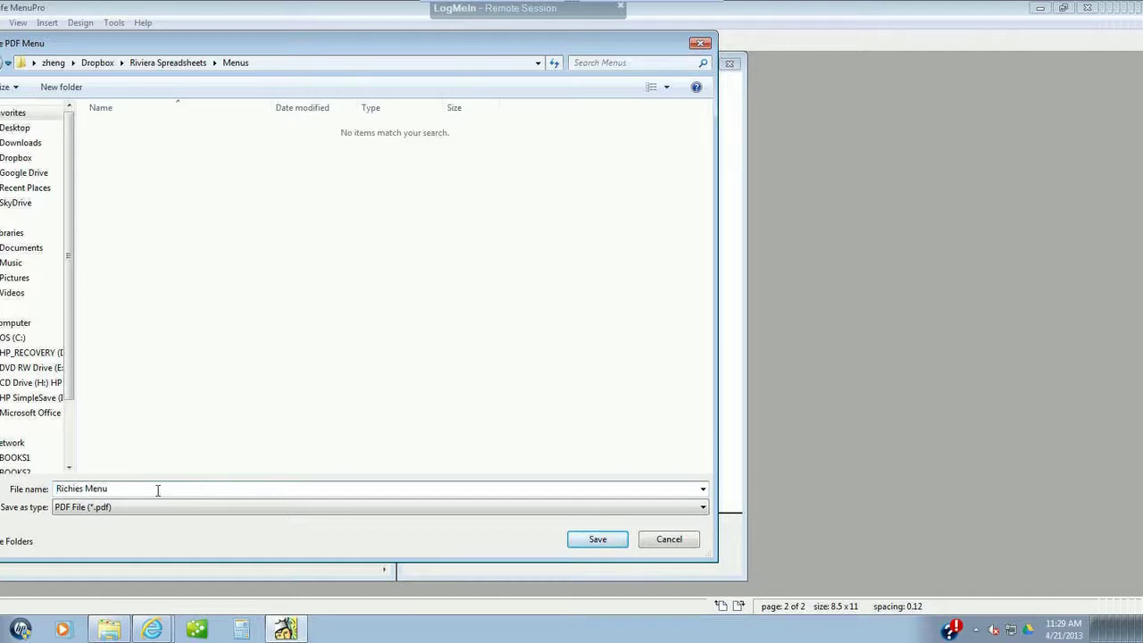
{"action": "type", "text": "Mike Edit"}
Save the PDF into the Menus folder and leave the full-screen remote session view.
{"action": "left_click", "coordinate": [601, 540]}
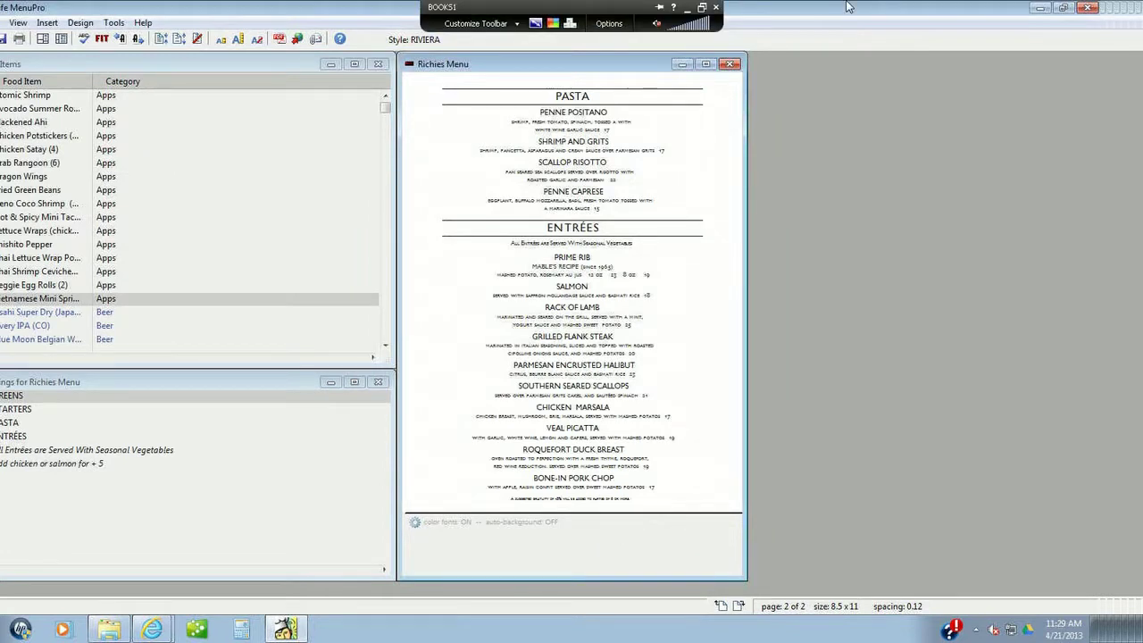
{"action": "left_click", "coordinate": [703, 7]}
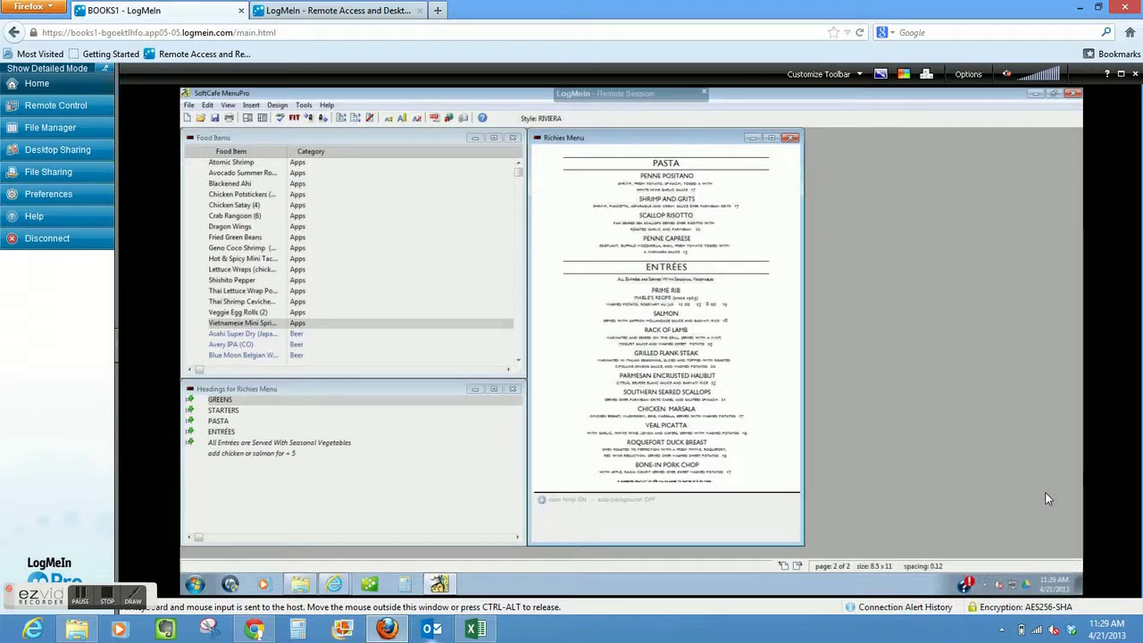
Switch the PASTA heading to custom spacing and try a tighter Space After value.
{"action": "left_click", "coordinate": [670, 166]}
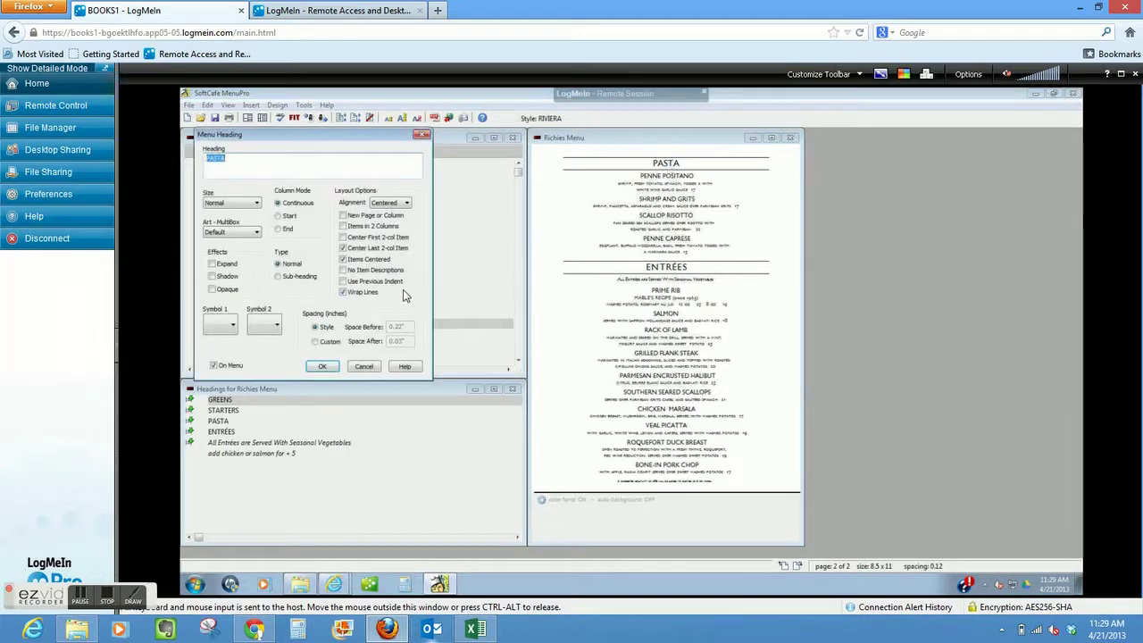
{"action": "left_click", "coordinate": [317, 342]}
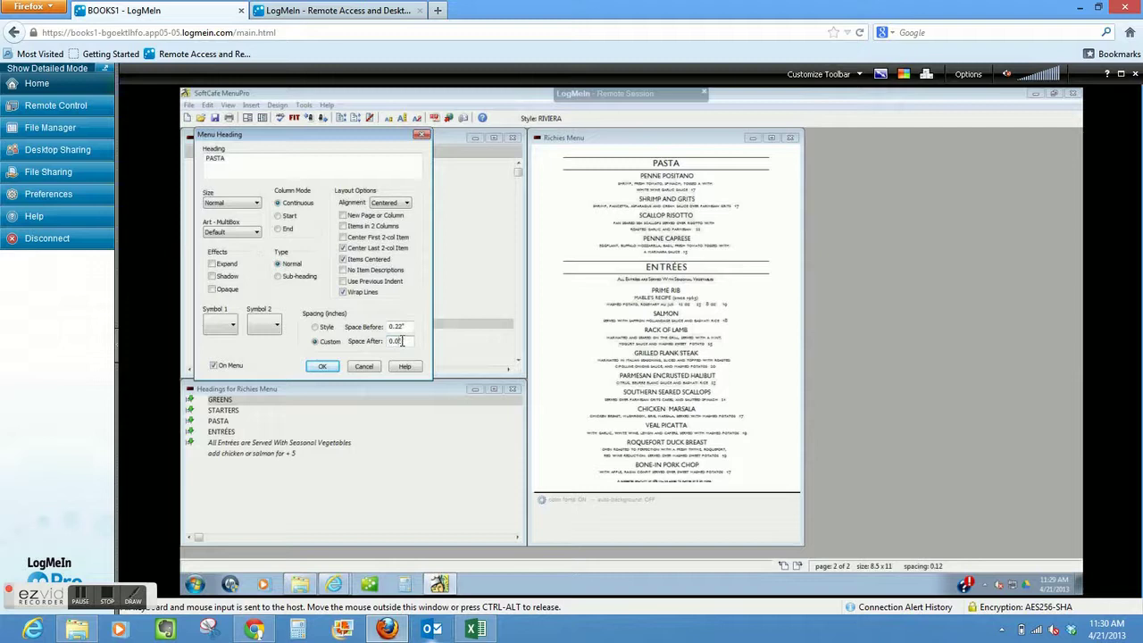
{"action": "key", "text": "Return"}
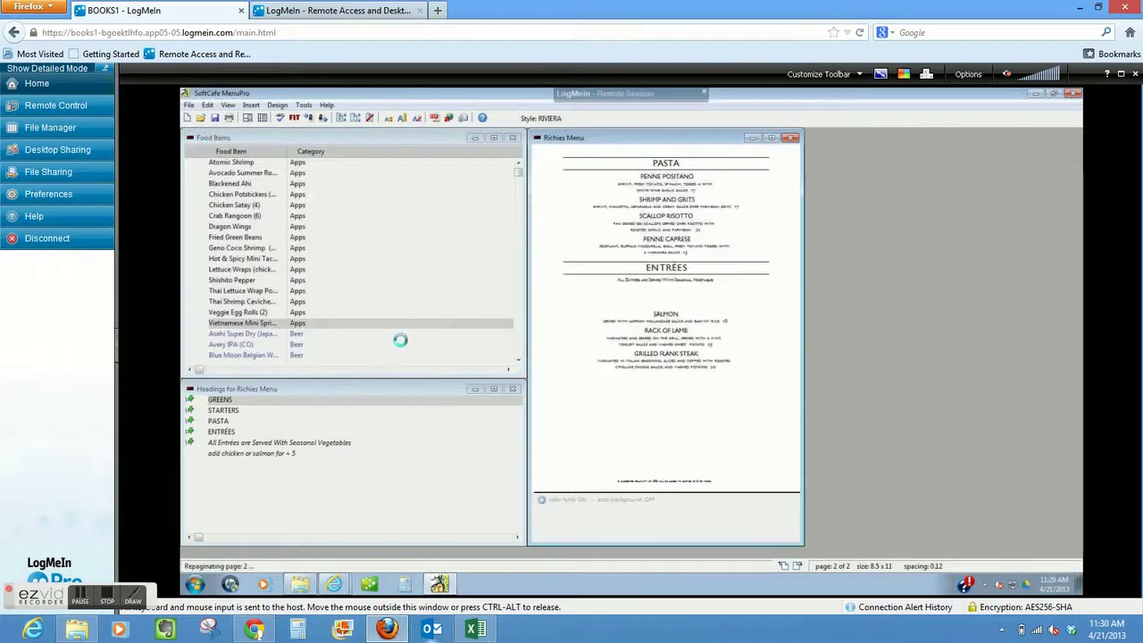
{"action": "left_click", "coordinate": [670, 165]}
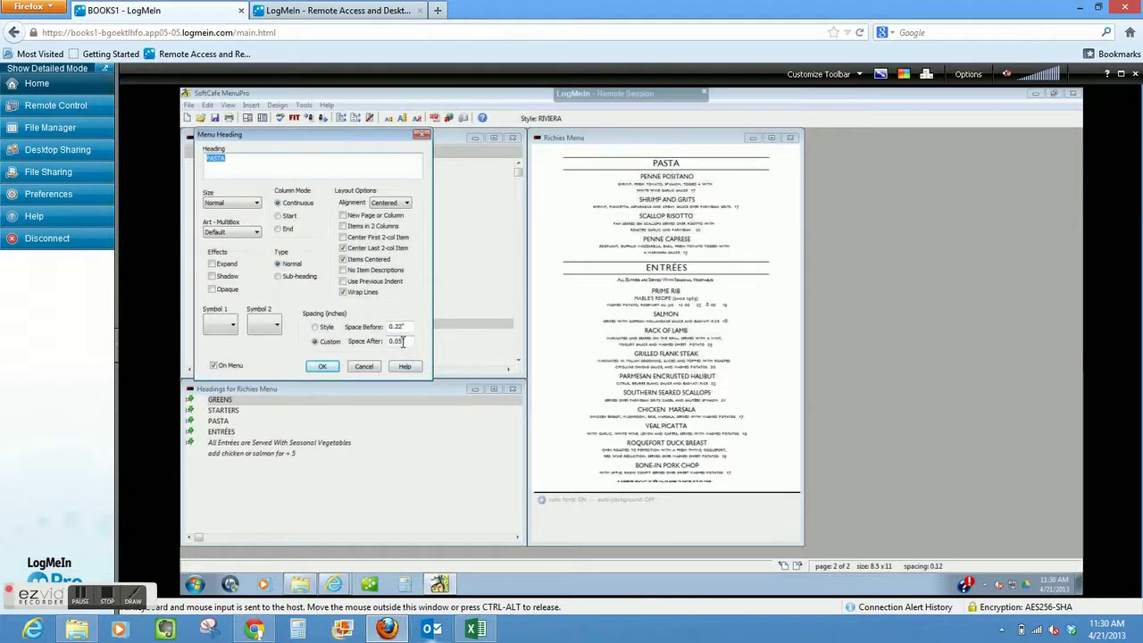
{"action": "left_click", "coordinate": [402, 342]}
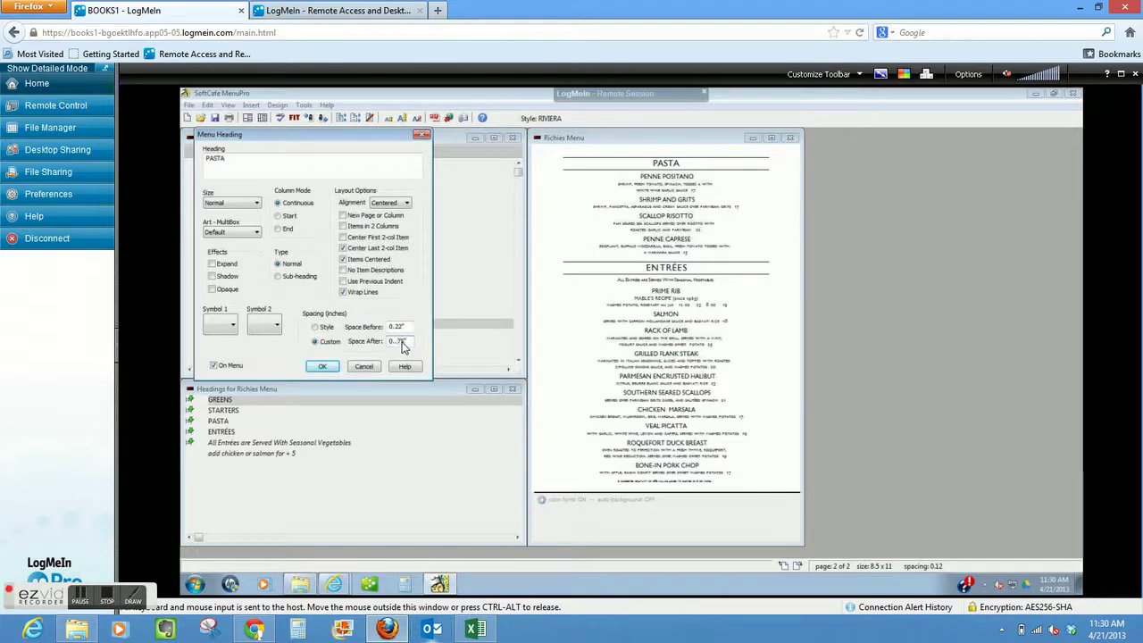
{"action": "key", "text": "Return"}
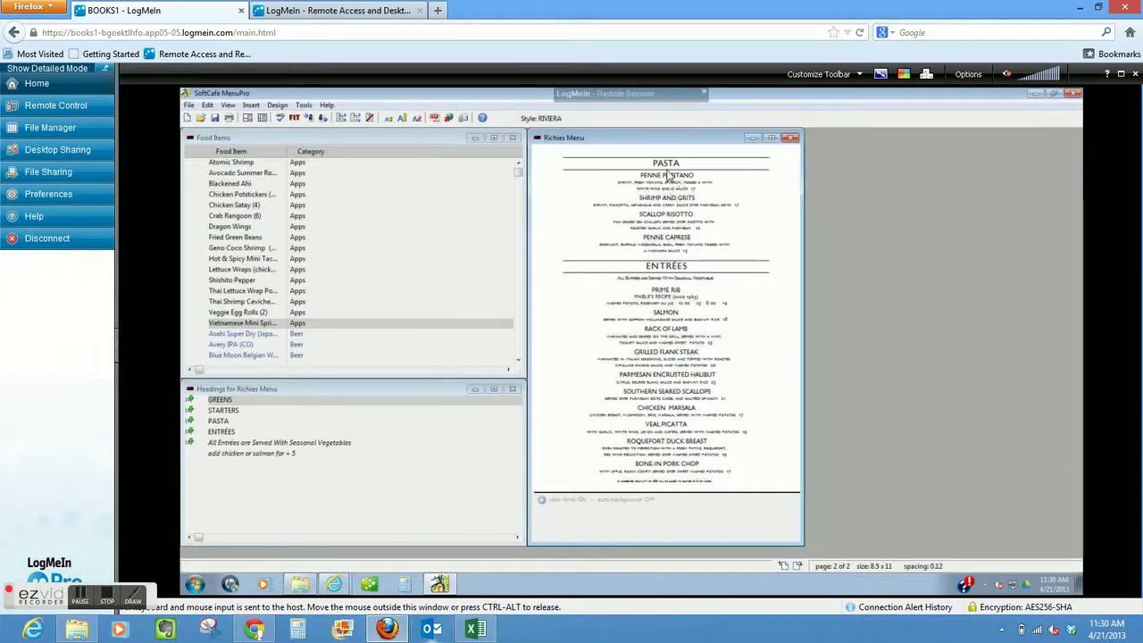
Replace the PASTA heading's 0.75 Space After with .05 inch.
{"action": "double_click", "coordinate": [665, 163]}
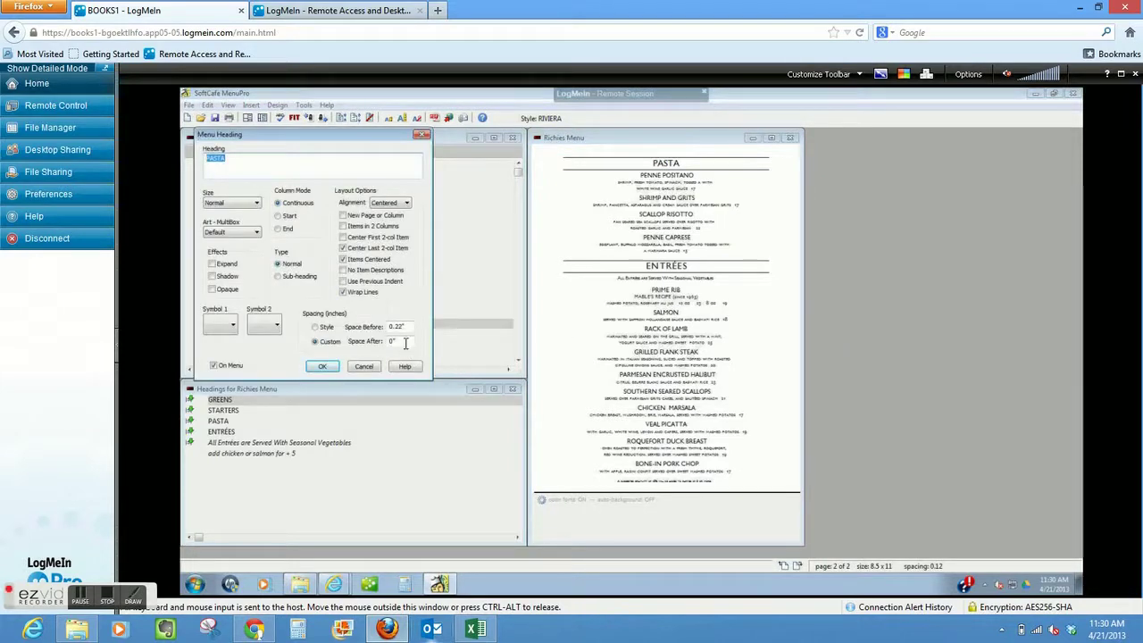
{"action": "double_click", "coordinate": [406, 342]}
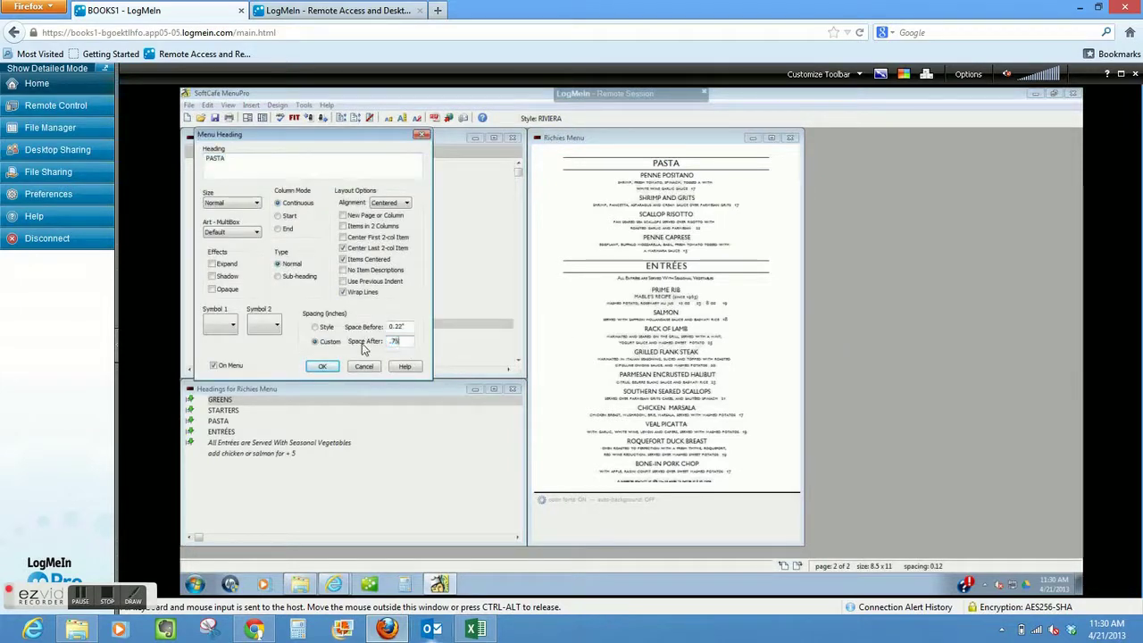
{"action": "key", "text": "Return"}
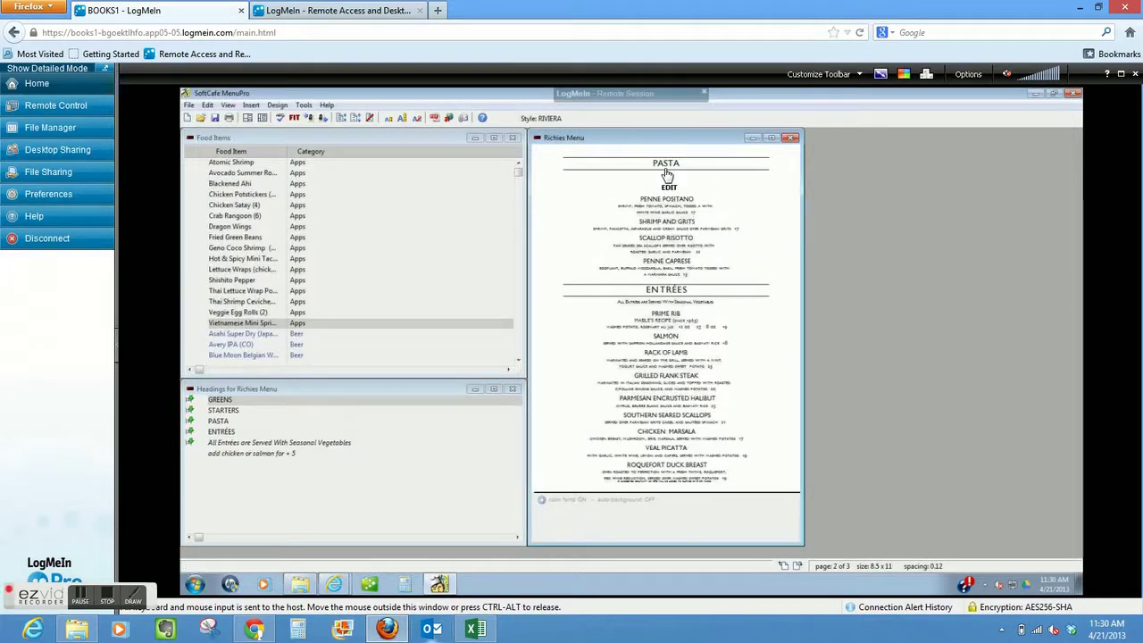
{"action": "left_click", "coordinate": [667, 174]}
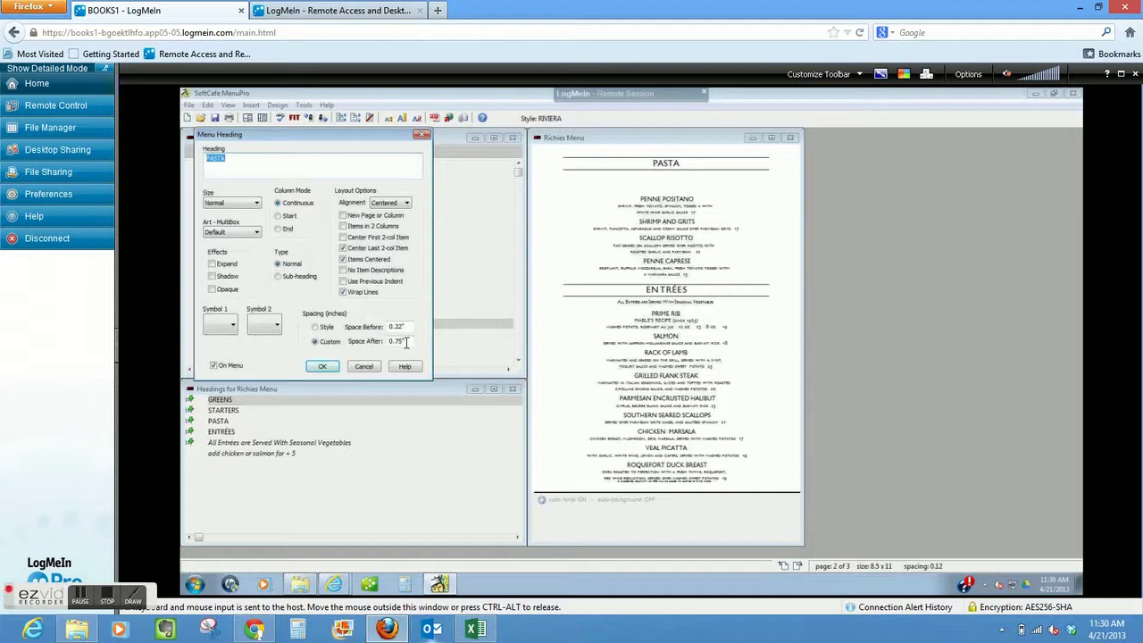
{"action": "left_click_drag", "start_coordinate": [406, 342], "coordinate": [387, 343]}
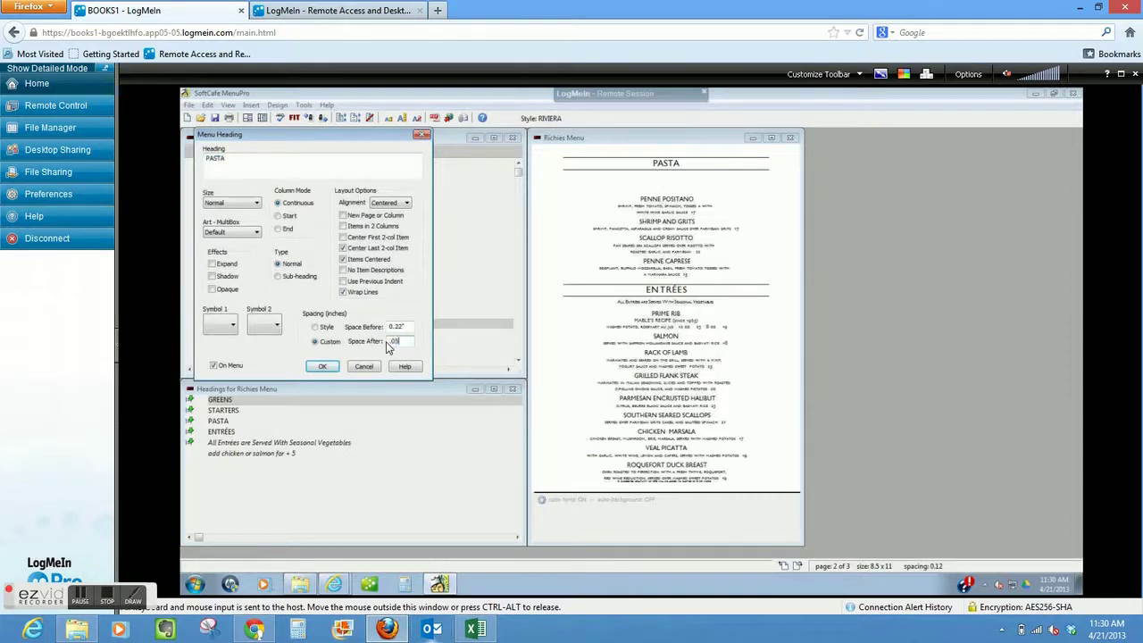
{"action": "type", "text": ".05"}
{"action": "key", "text": "Return"}
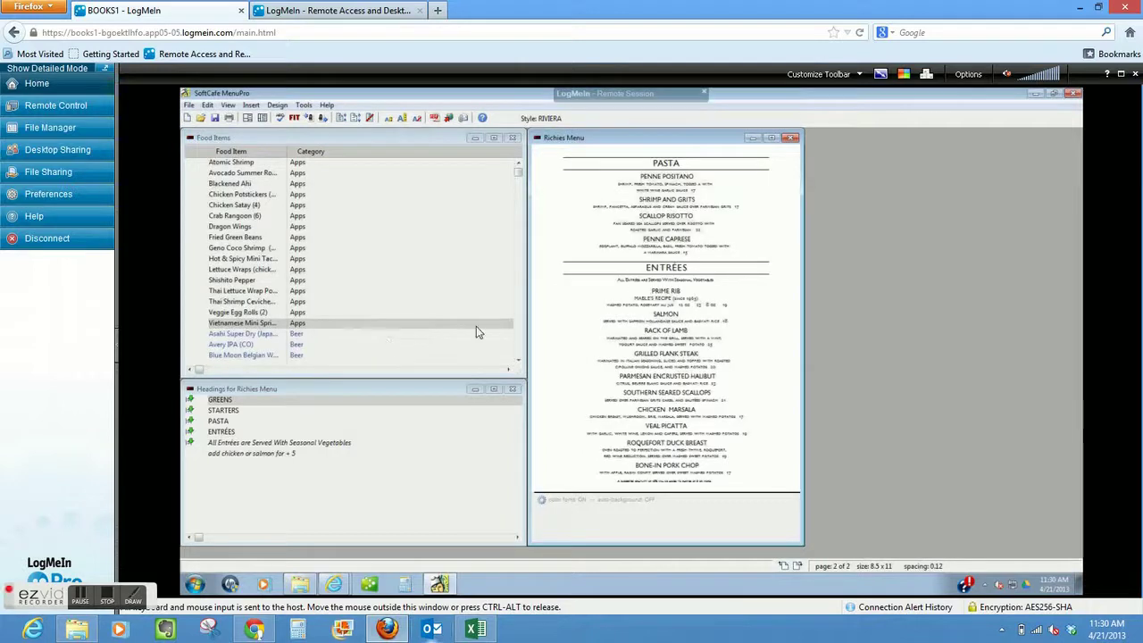
Check Penne Positano without changes, then set the PASTA heading's Space After to 0.05 inch.
{"action": "left_click", "coordinate": [665, 181]}
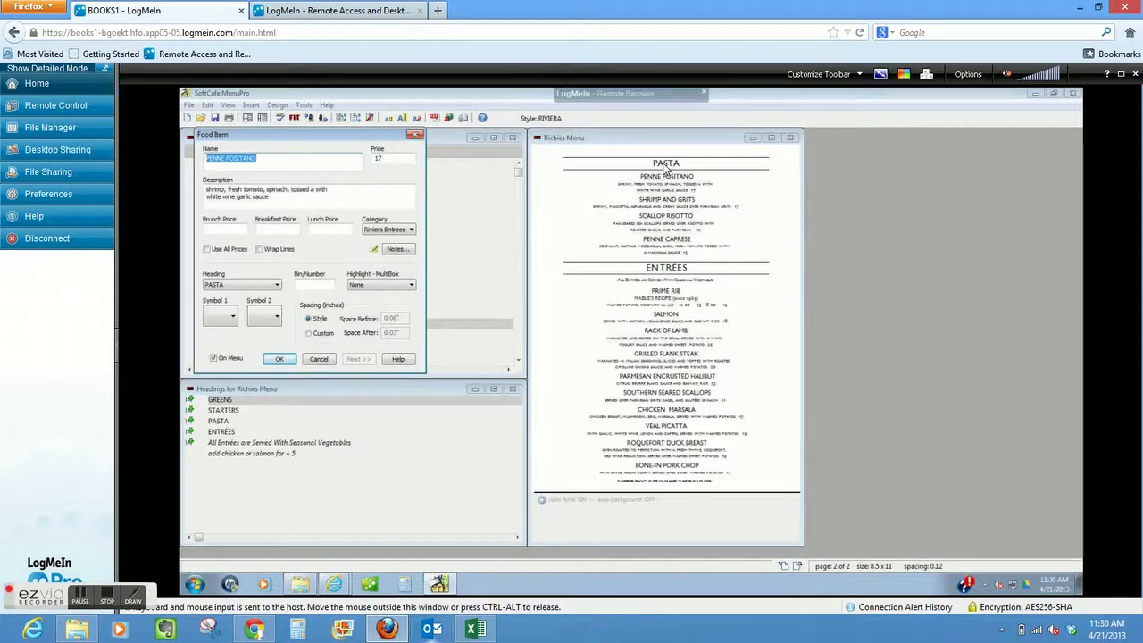
{"action": "left_click", "coordinate": [319, 359]}
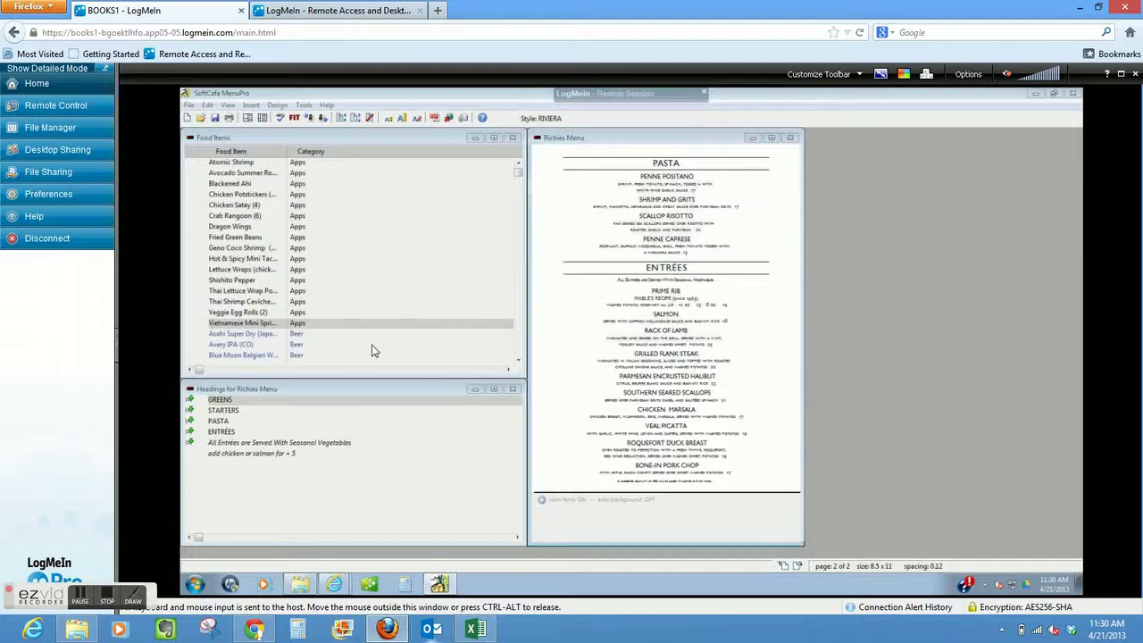
{"action": "left_click", "coordinate": [661, 165]}
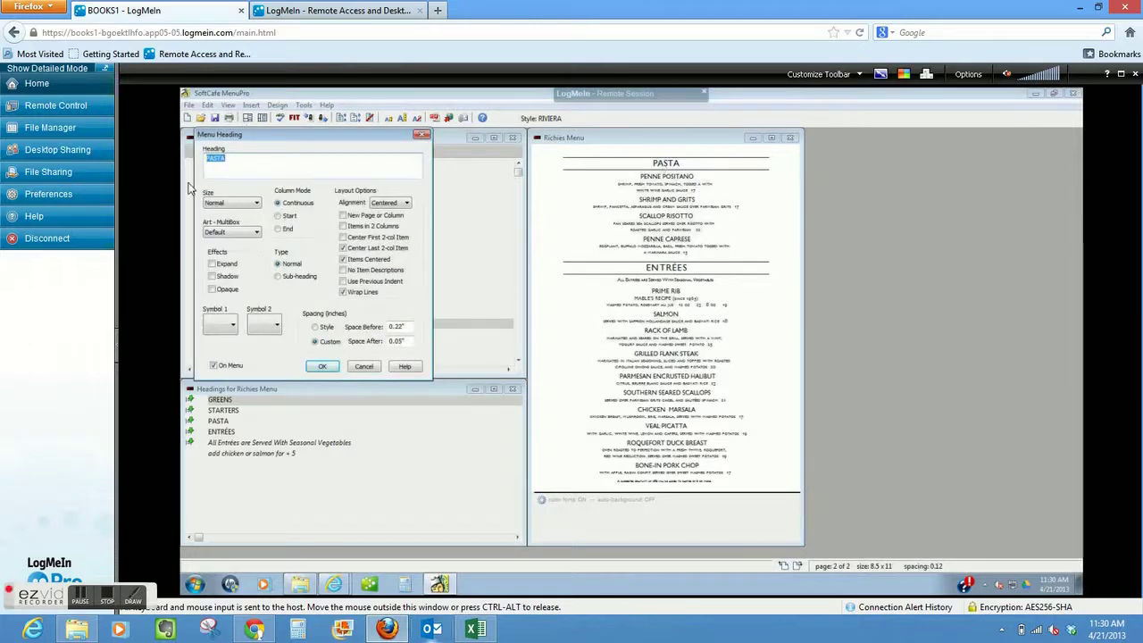
{"action": "left_click", "coordinate": [401, 341]}
{"action": "type", "text": "5"}
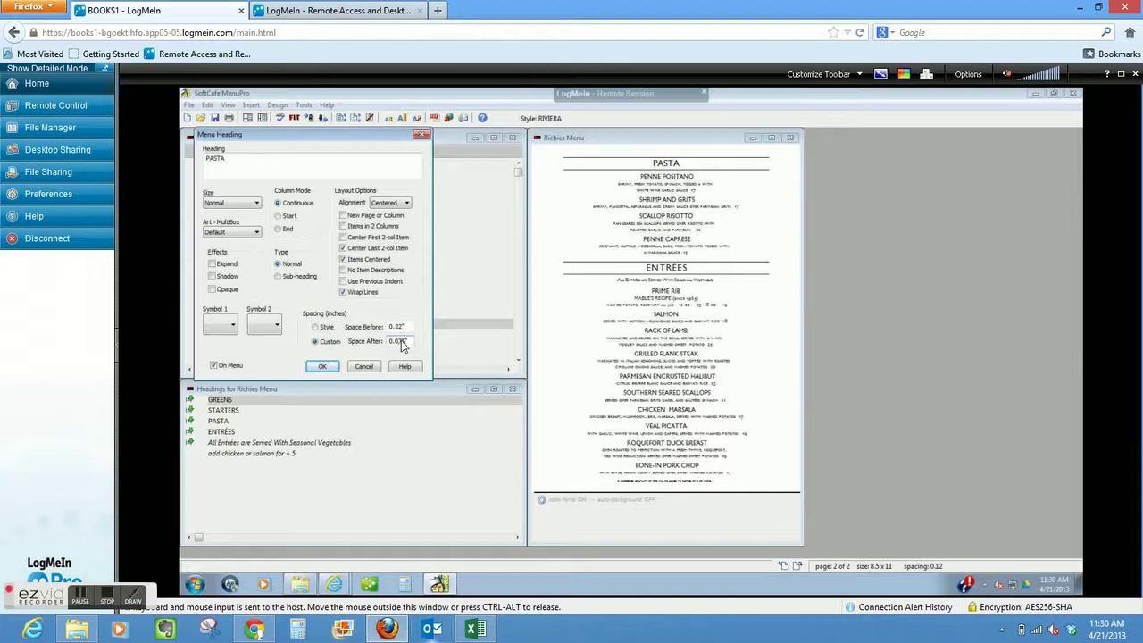
{"action": "key", "text": "Return"}
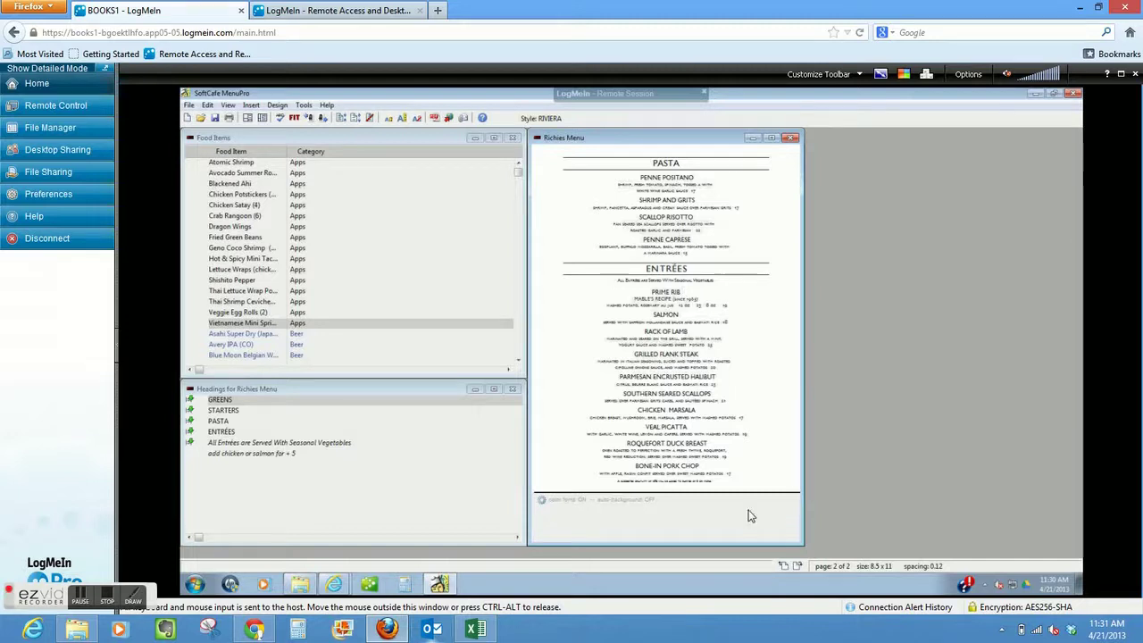
Start a new PDF export and browse to Dropbox's Riviera Spreadsheets folder.
{"action": "left_click", "coordinate": [188, 104]}
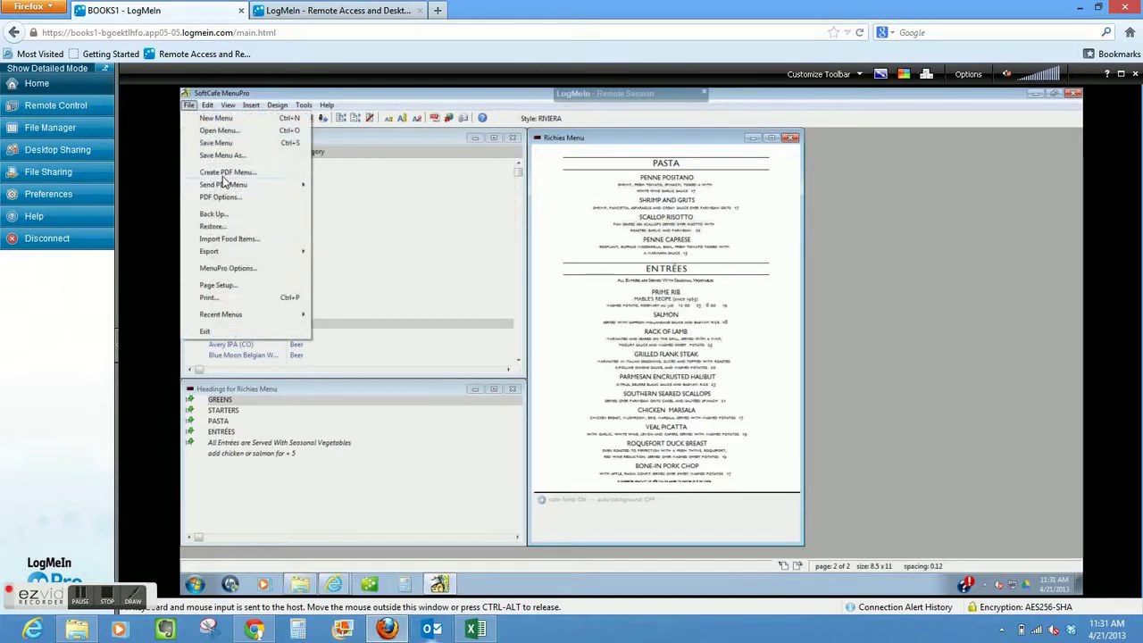
{"action": "left_click", "coordinate": [223, 178]}
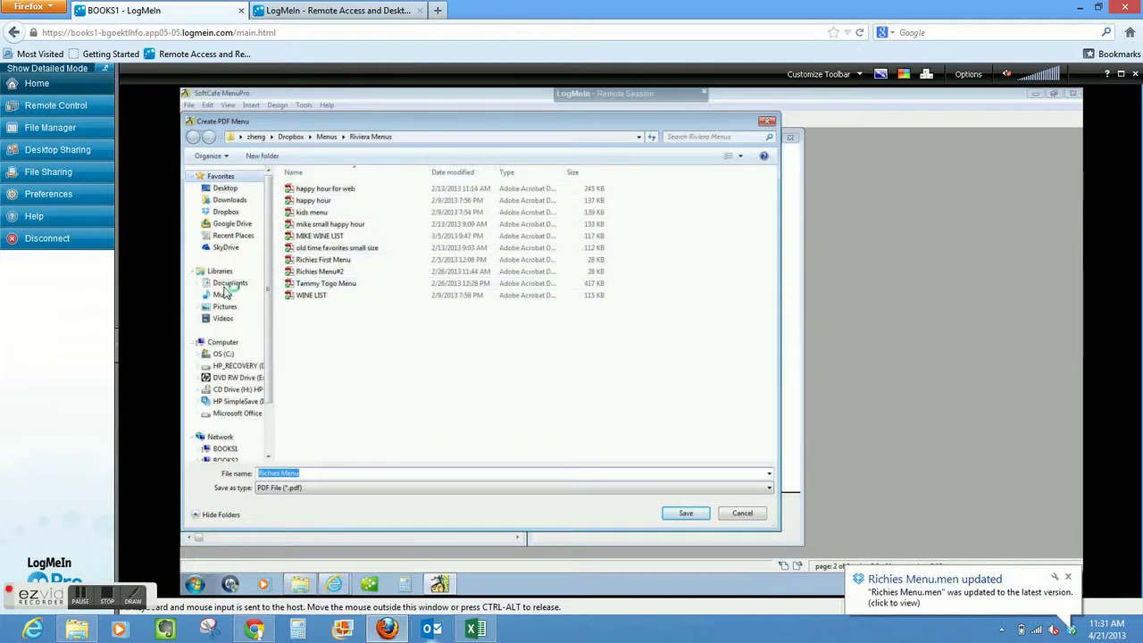
{"action": "left_click", "coordinate": [228, 212]}
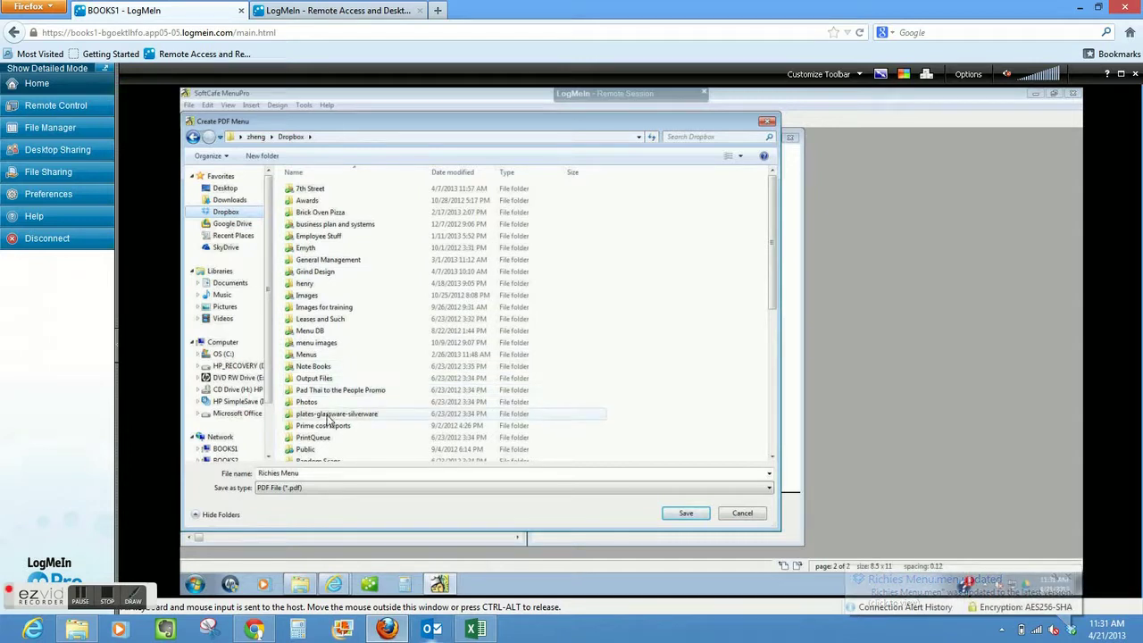
{"action": "left_click", "coordinate": [772, 462]}
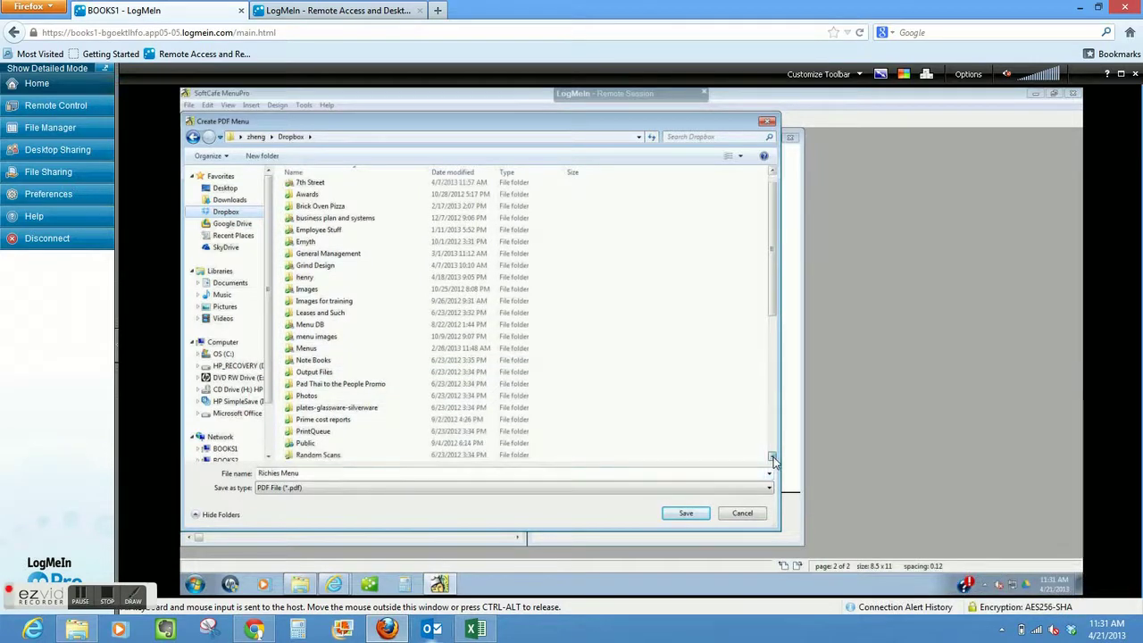
{"action": "left_click", "coordinate": [772, 462]}
{"action": "left_click", "coordinate": [773, 462]}
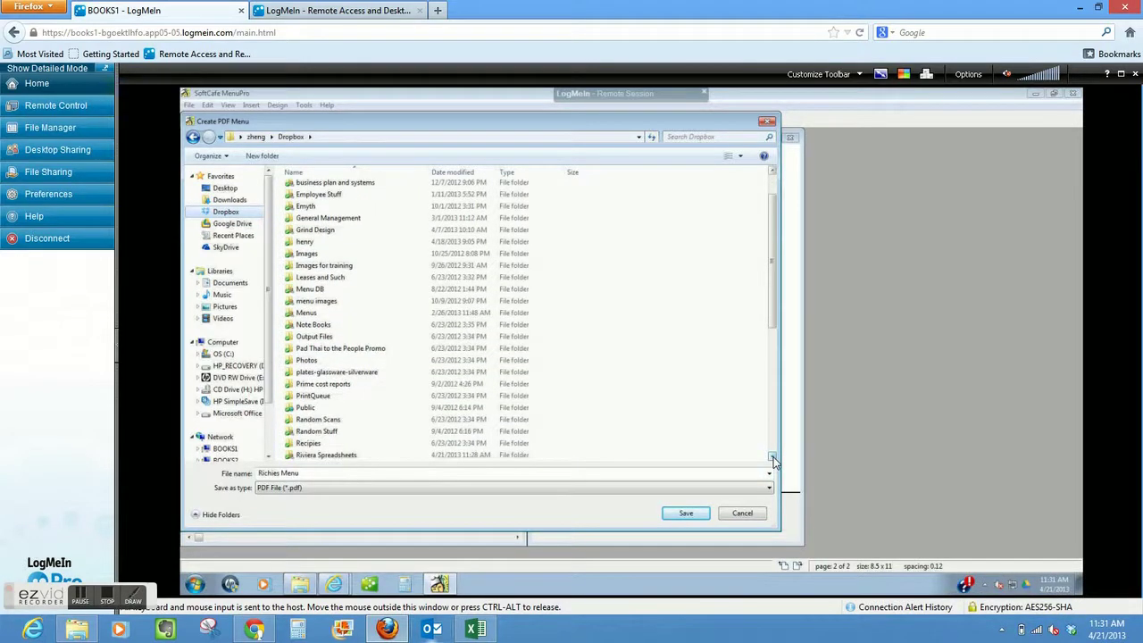
{"action": "double_click", "coordinate": [335, 457]}
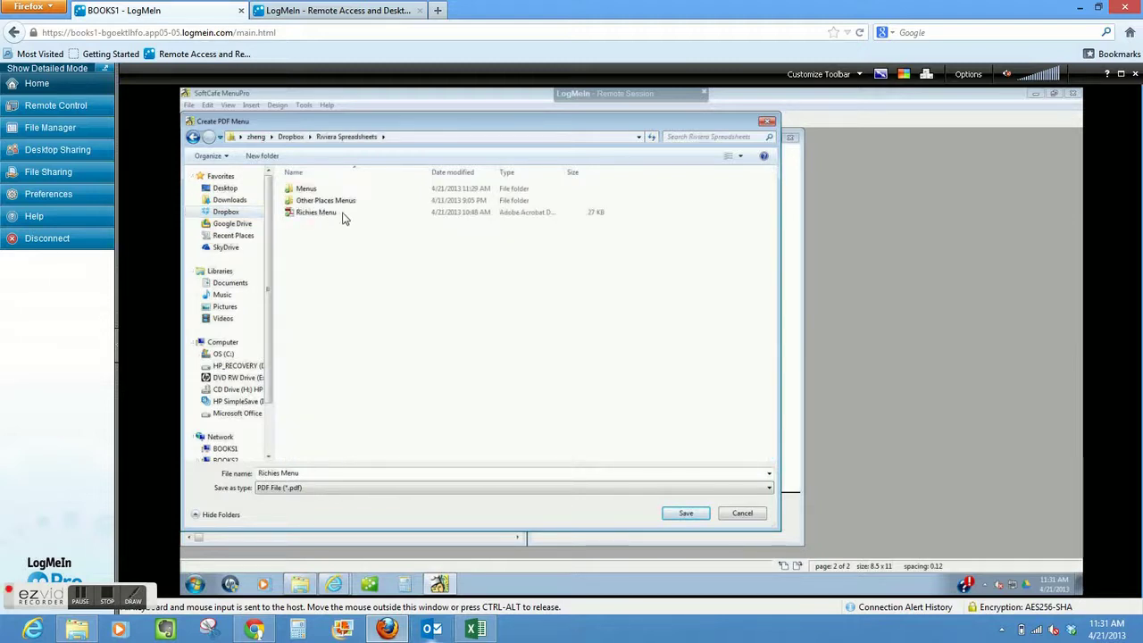
Save as 'Richies Menu Mike Edit' in the Menus folder, replacing the existing PDF.
{"action": "left_click", "coordinate": [321, 193]}
{"action": "double_click", "coordinate": [323, 198]}
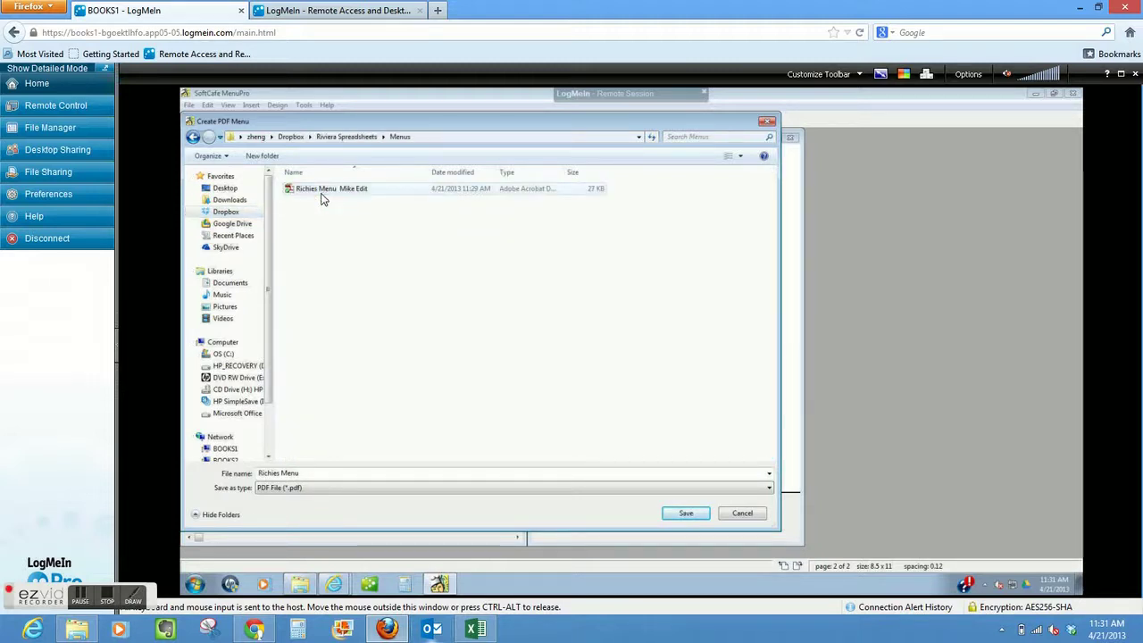
{"action": "left_click", "coordinate": [335, 195]}
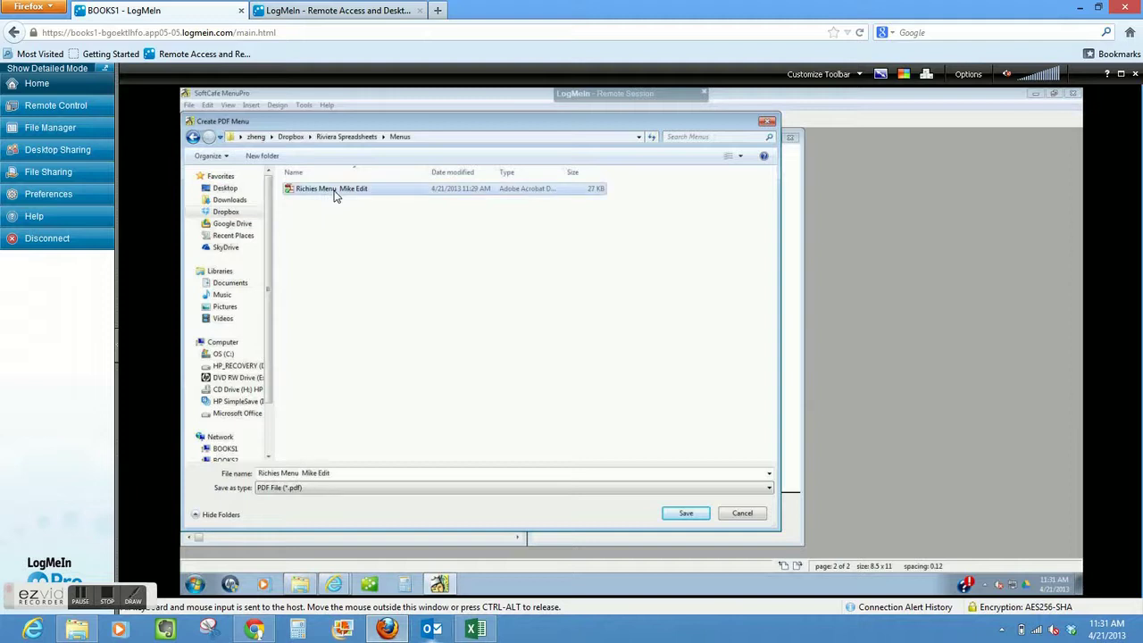
{"action": "left_click", "coordinate": [686, 515]}
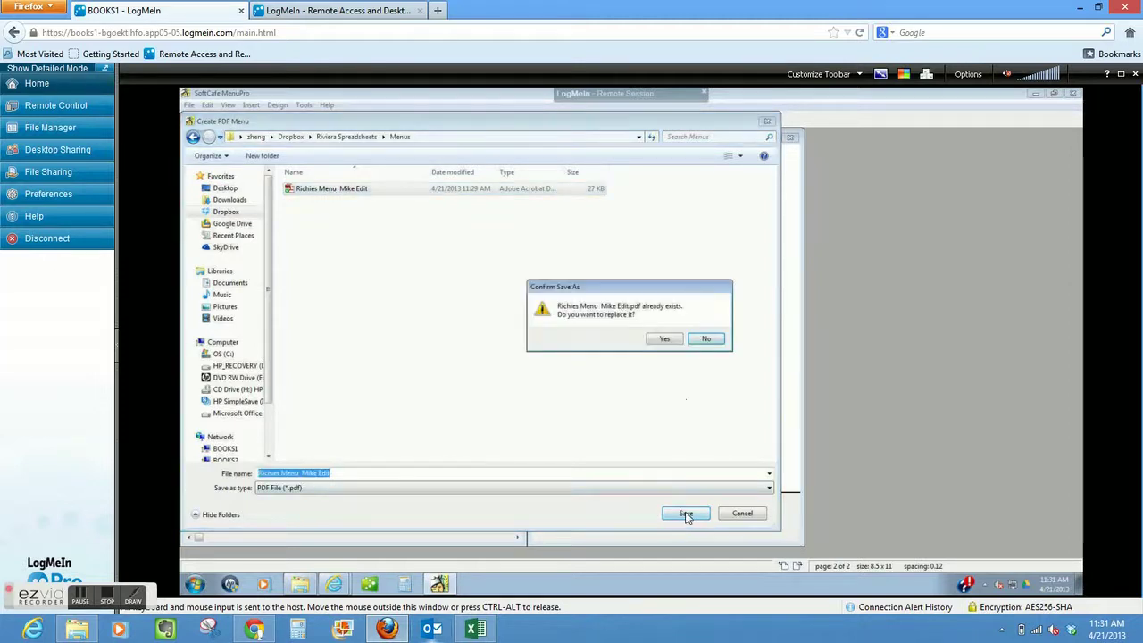
{"action": "left_click", "coordinate": [669, 339]}
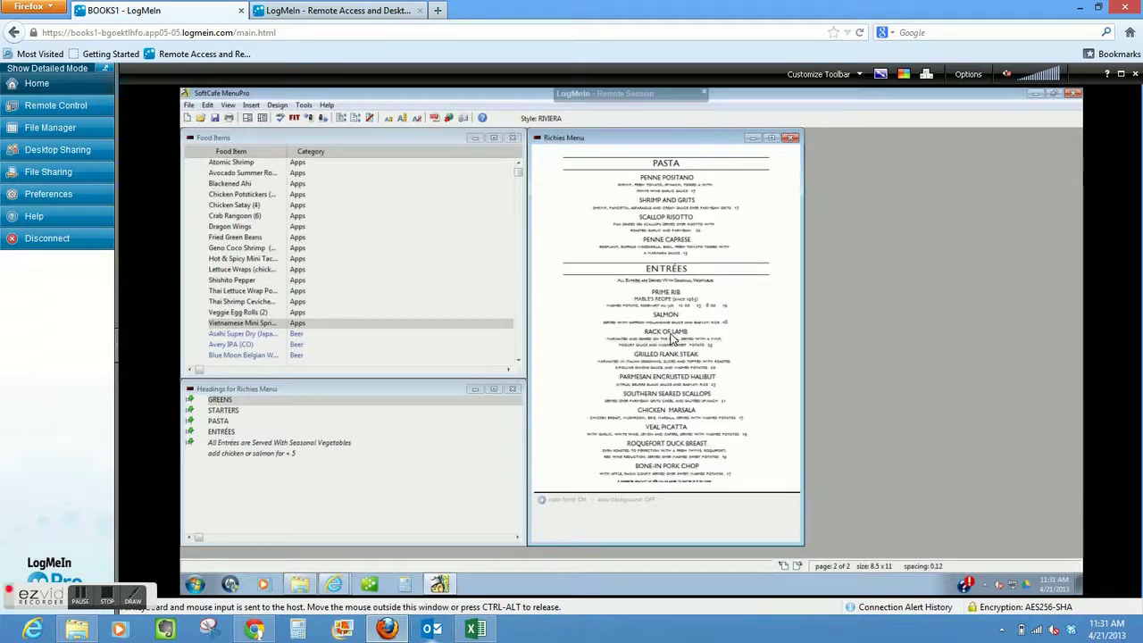
{"action": "left_click", "coordinate": [785, 563]}
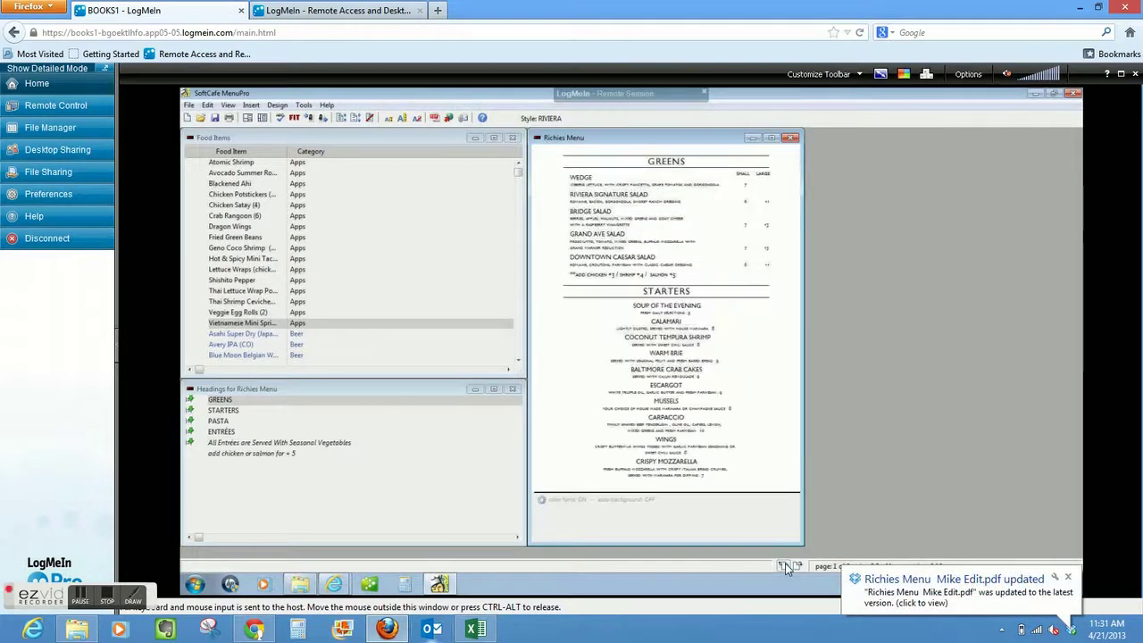
{"action": "left_click", "coordinate": [798, 566]}
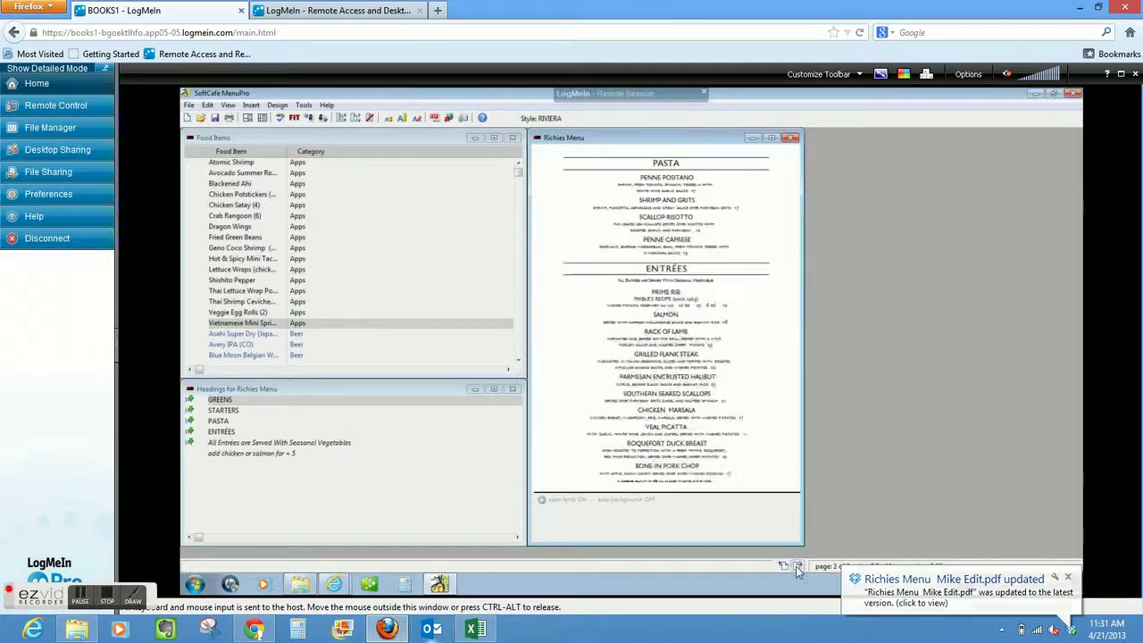